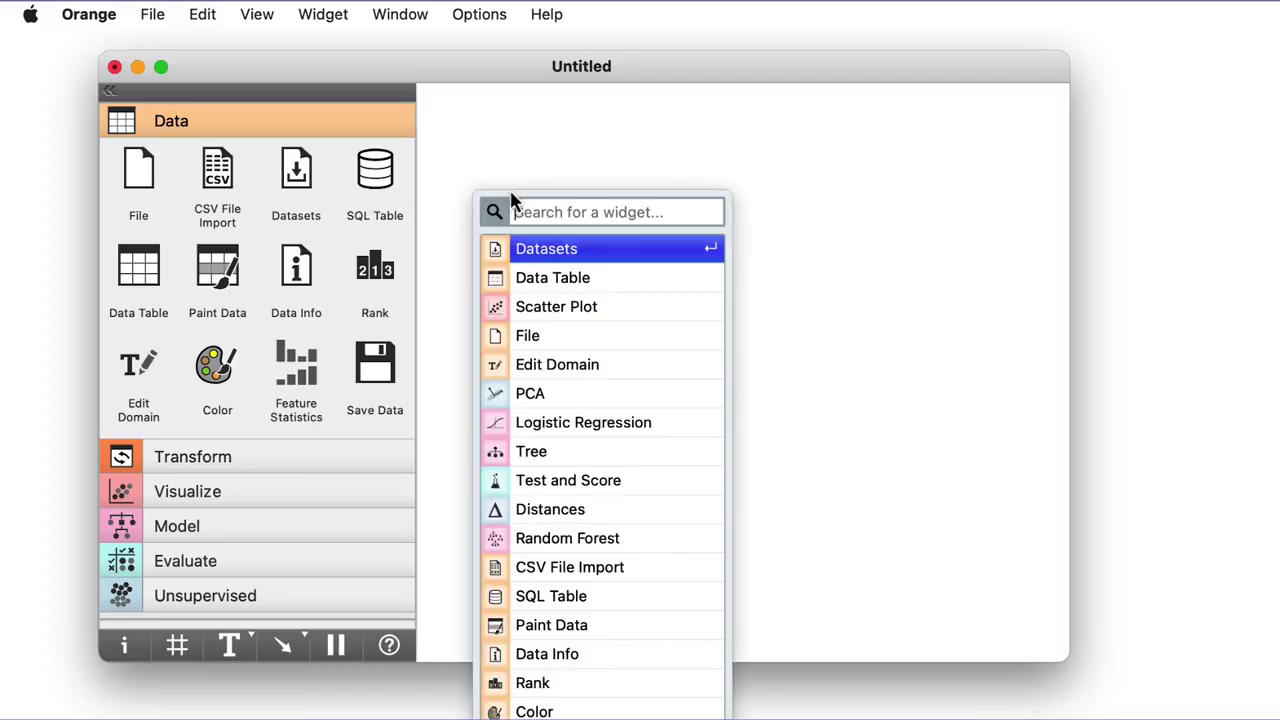
Place a Datasets widget from the 'data' search and load the HDI dataset into it
text(data)
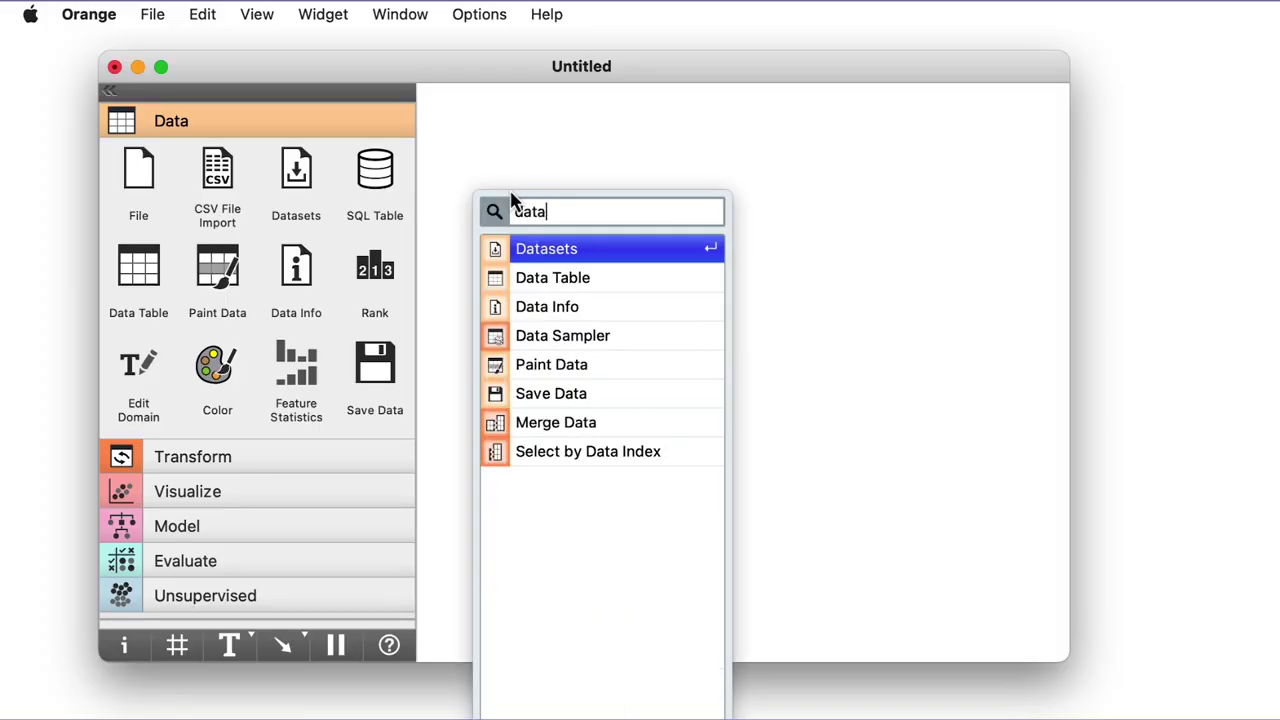
key(Return)
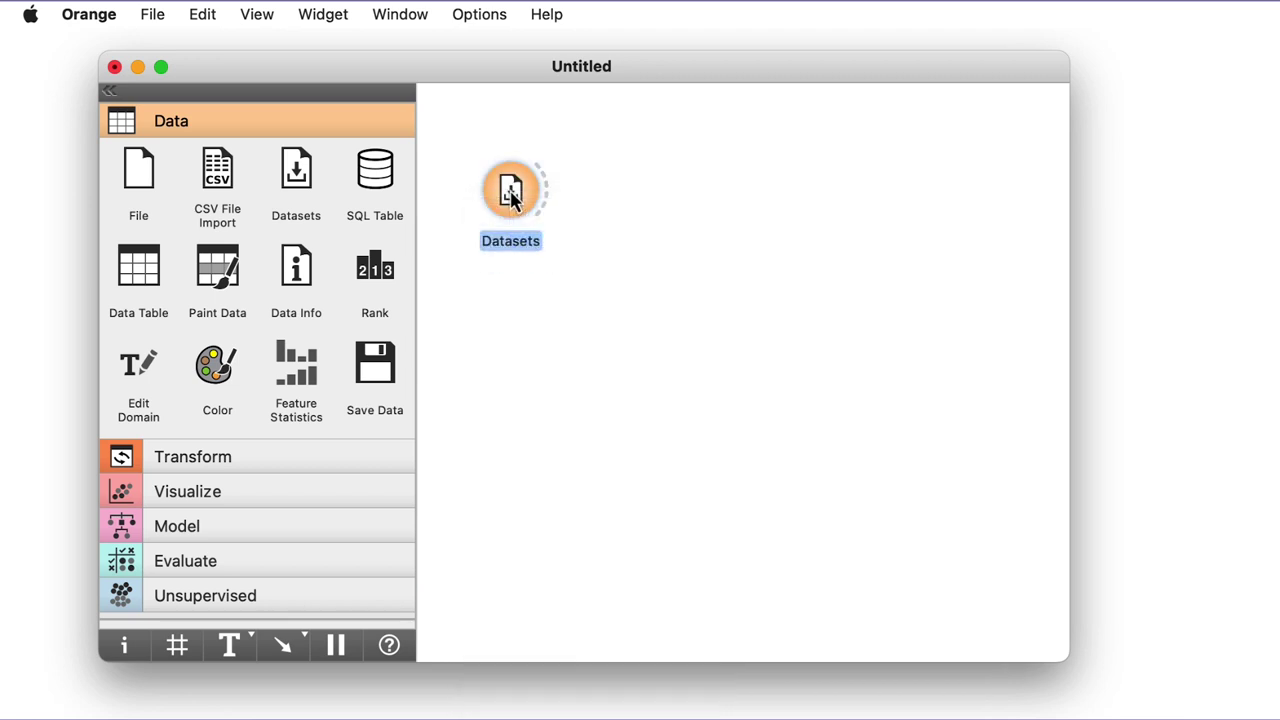
double_click(510, 192)
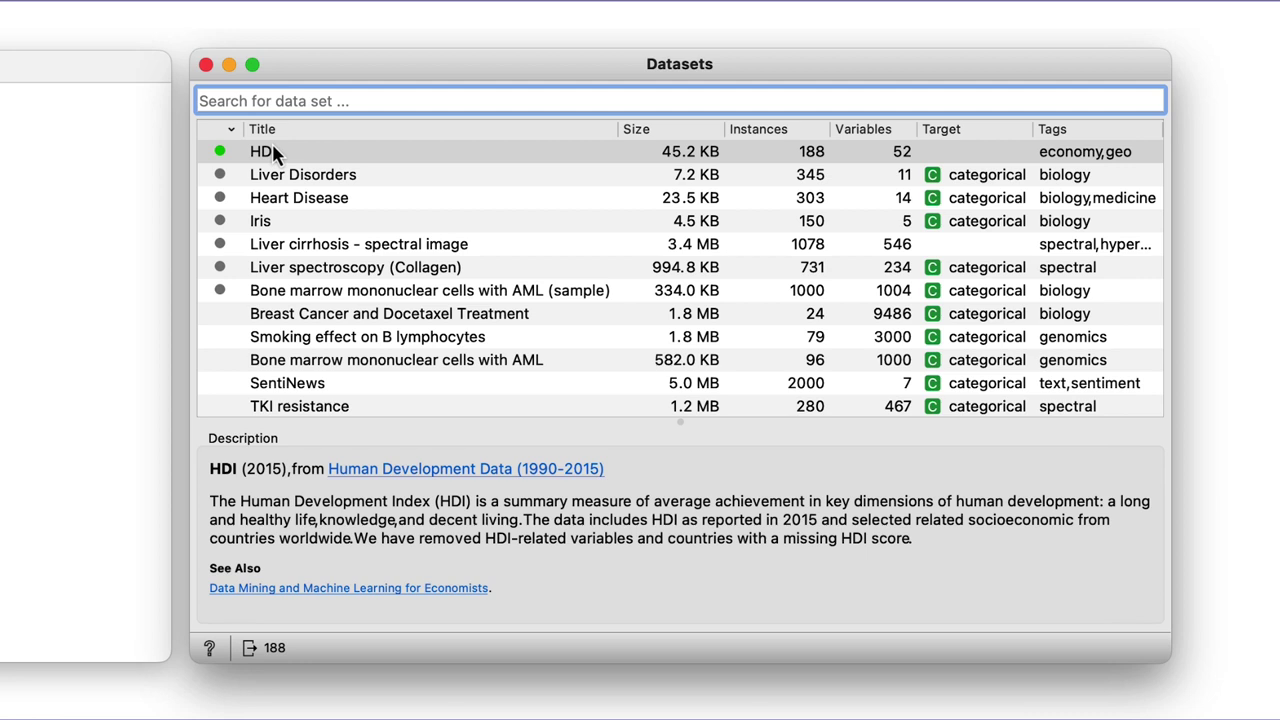
click(274, 151)
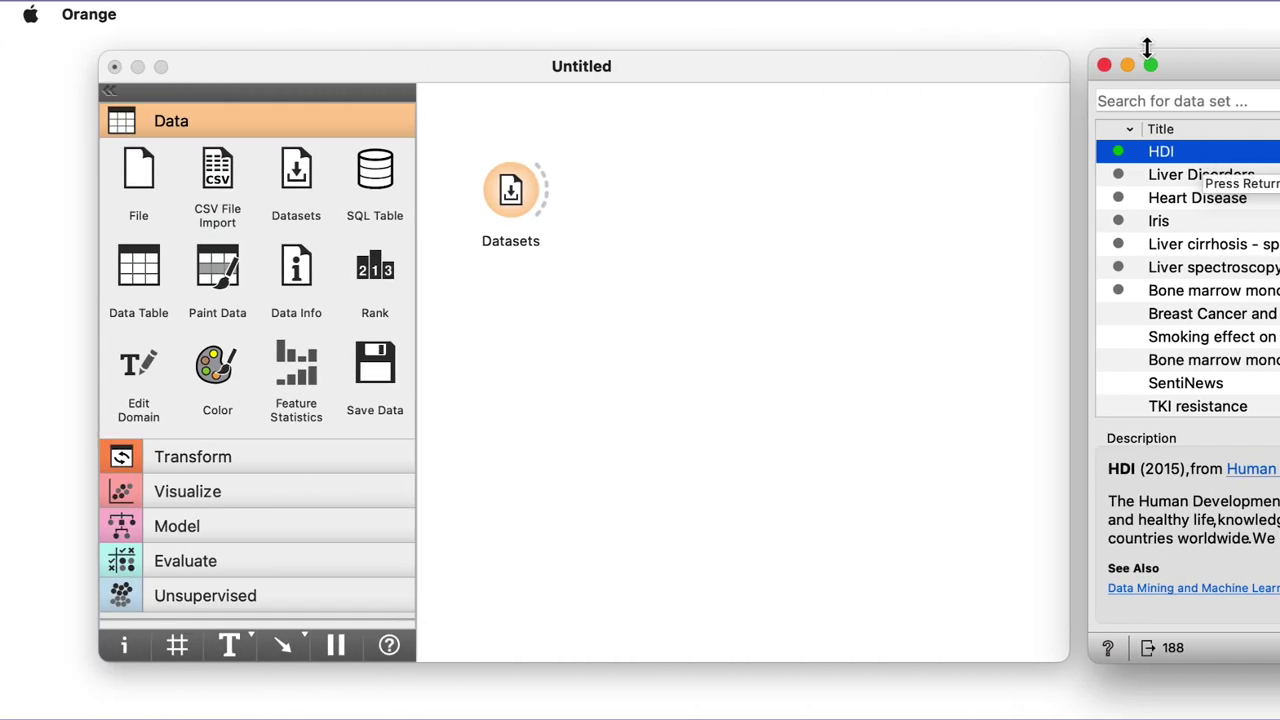
click(1104, 65)
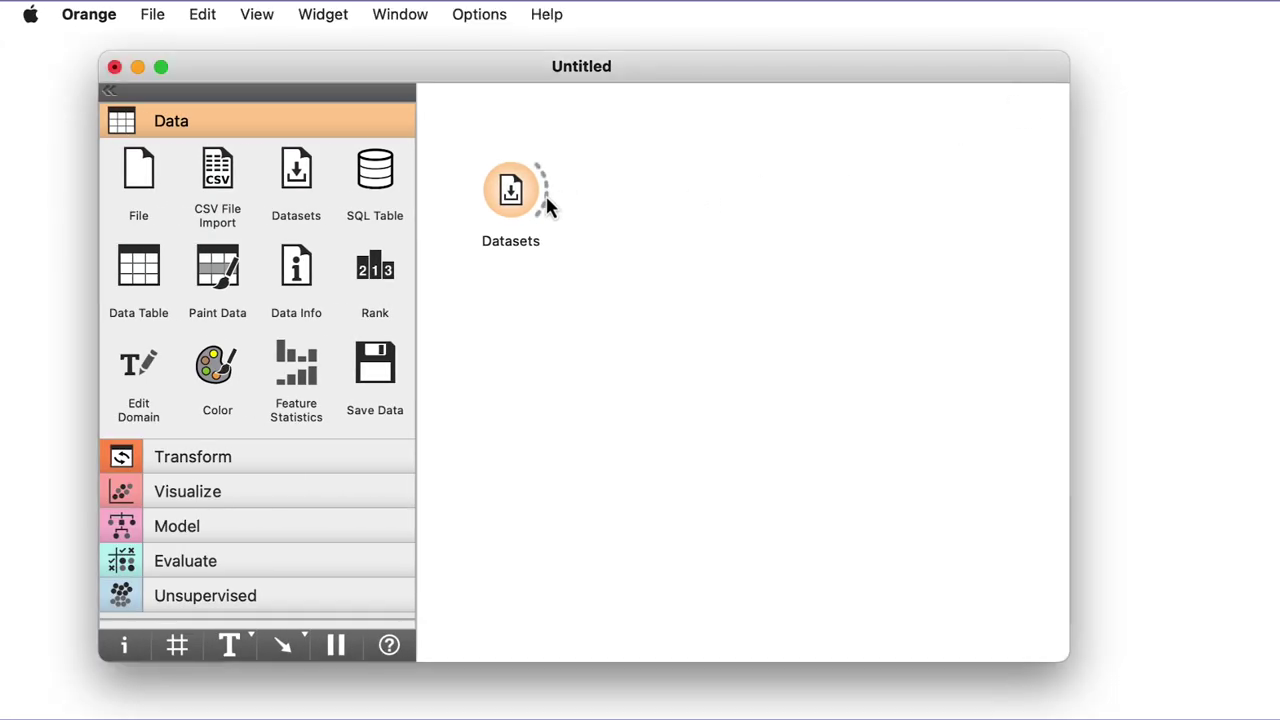
Connect a Scatter Plot to Datasets, open it, and try labelling points by Country
drag(546, 196, 884, 194)
click(900, 257)
double_click(926, 198)
drag(386, 49, 457, 49)
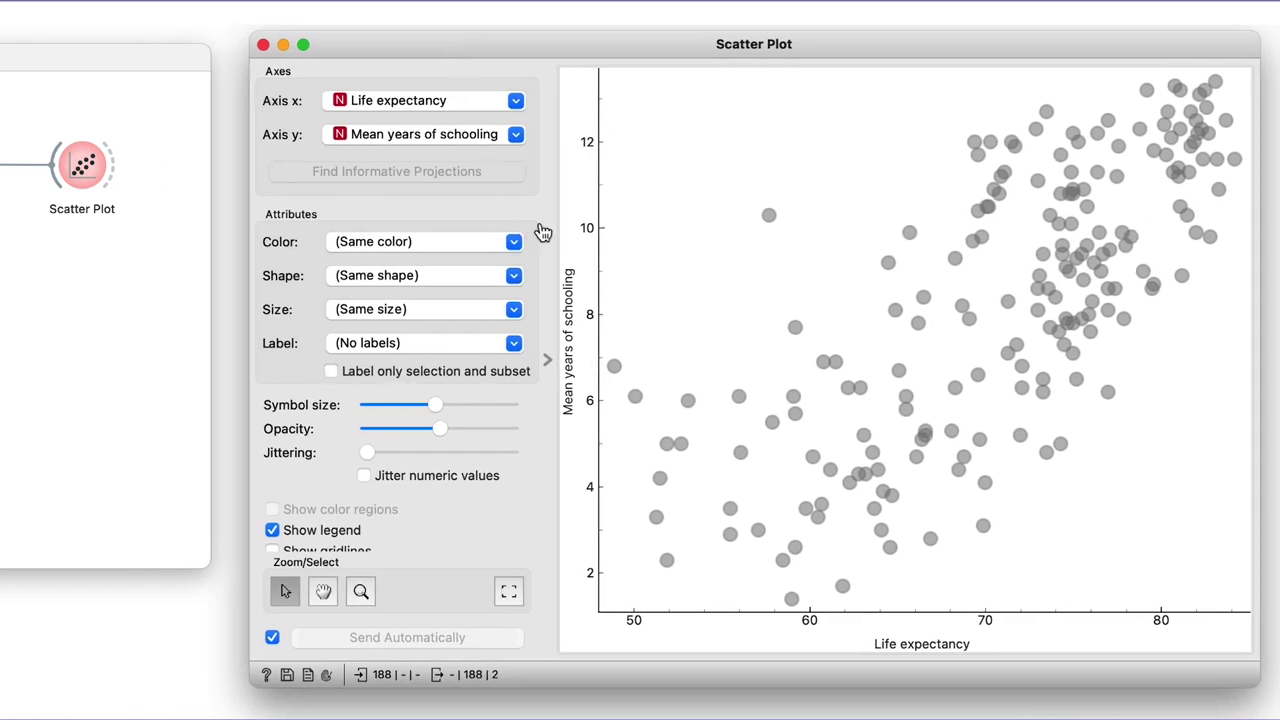
click(514, 343)
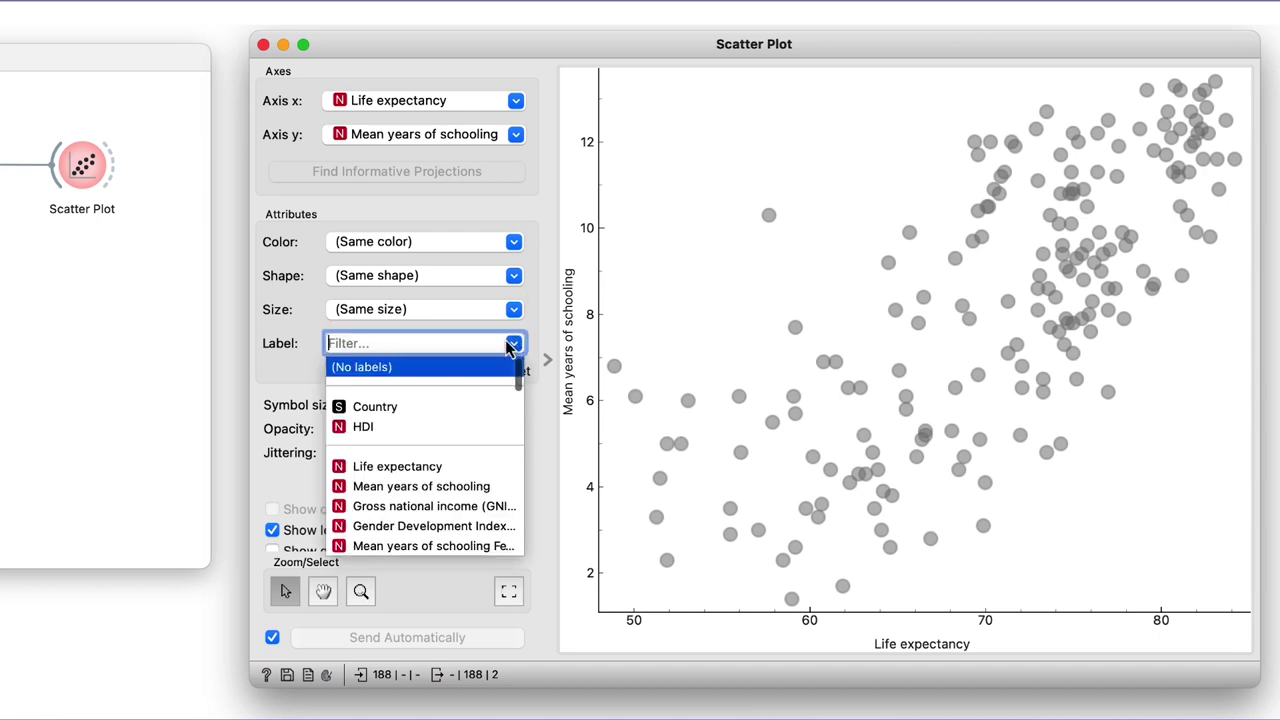
click(418, 407)
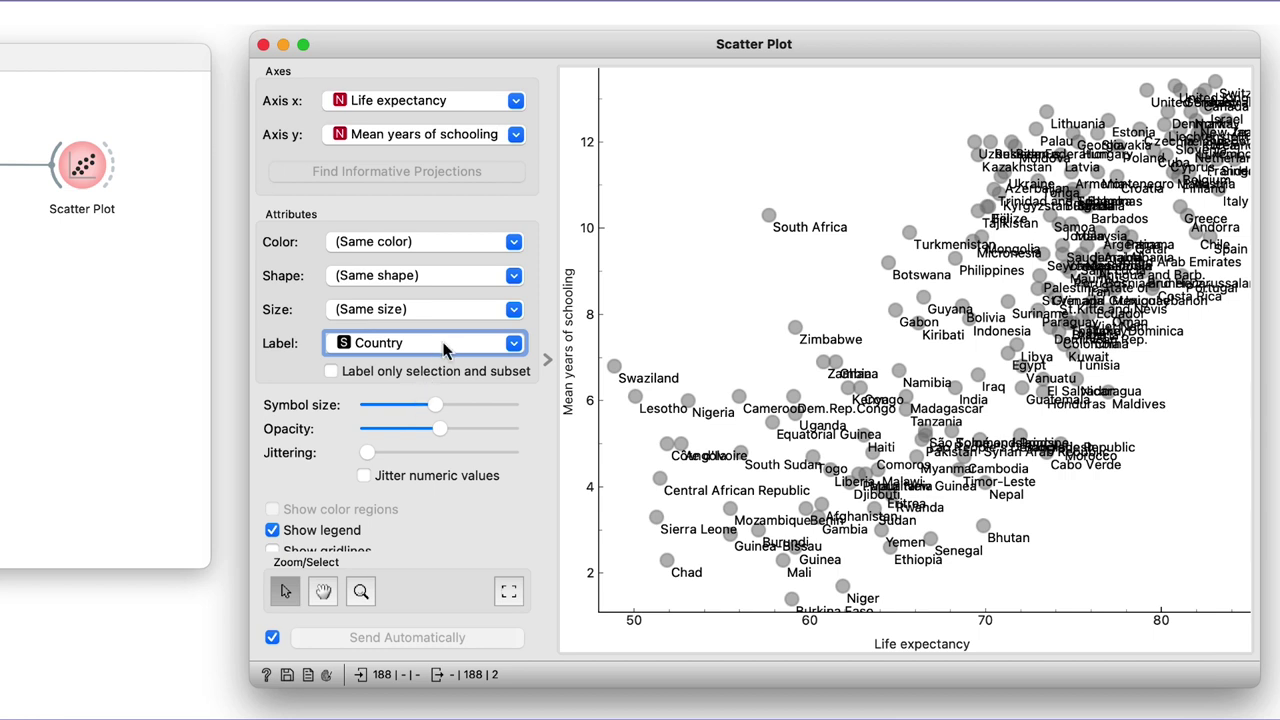
click(434, 346)
Set the scatter plot labels to (No labels), then add and open a Data Table connected to Datasets
click(424, 370)
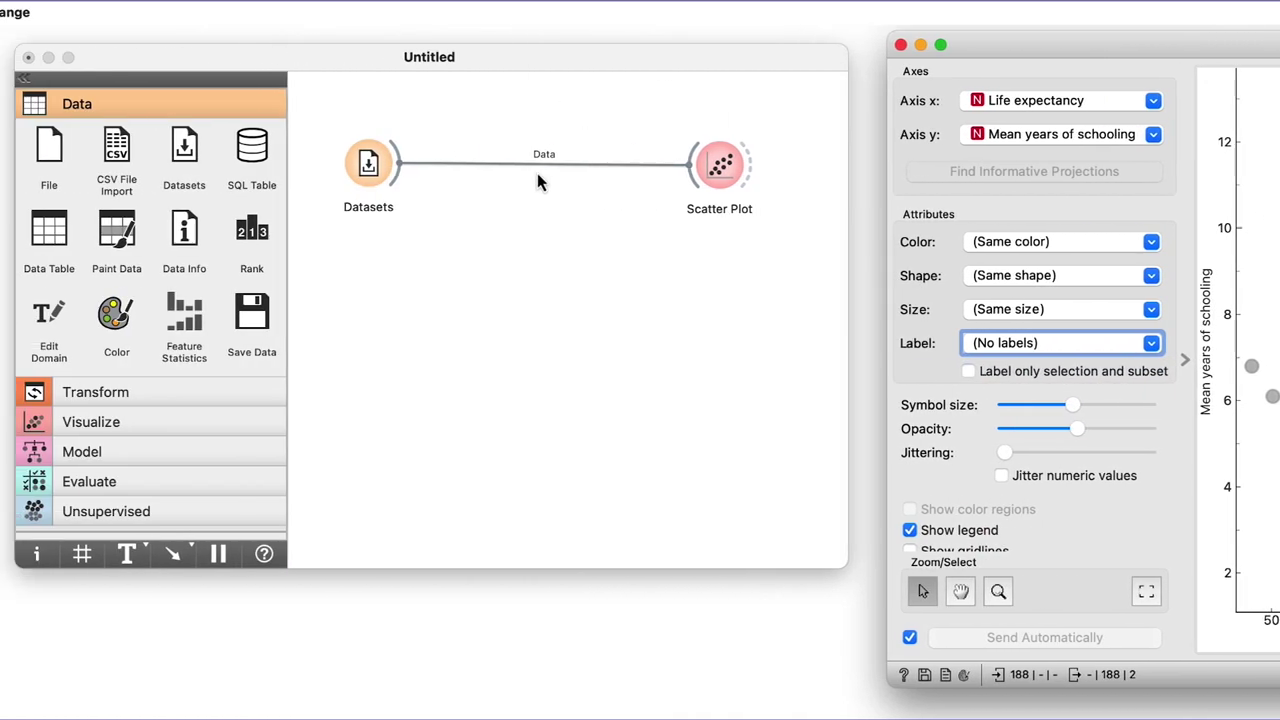
drag(0, 166, 0, 324)
drag(542, 324, 542, 326)
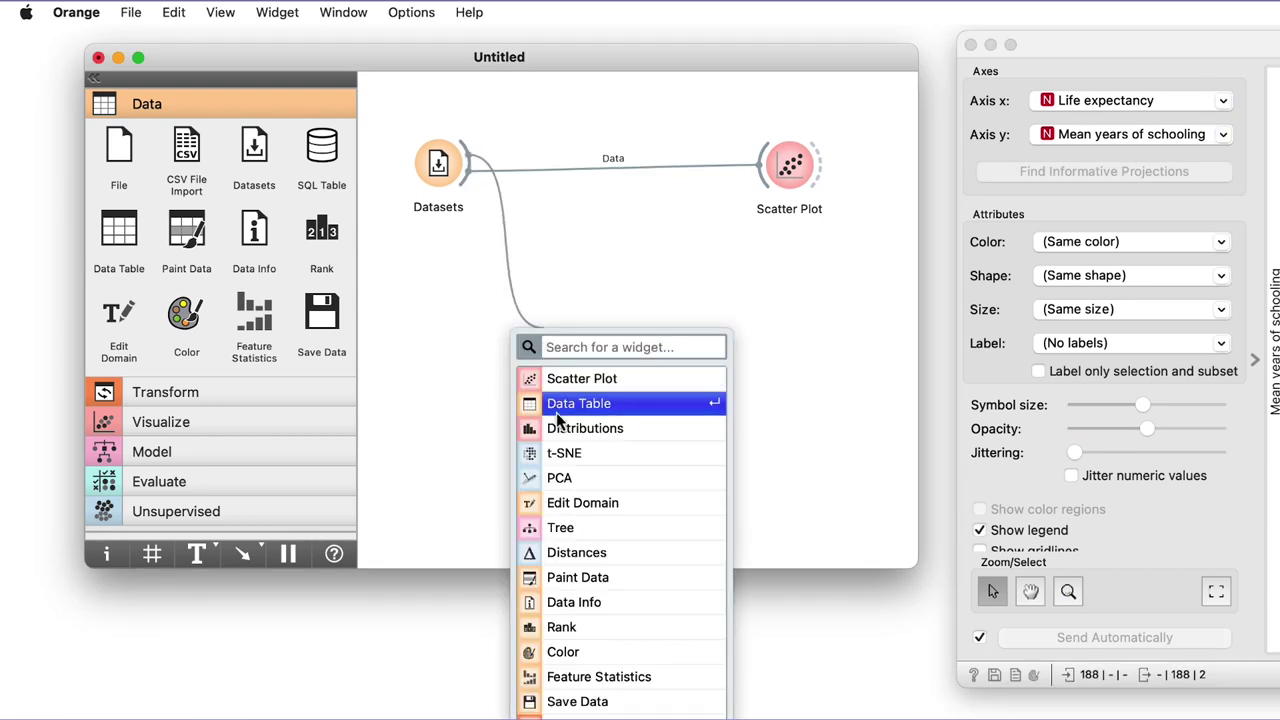
click(556, 412)
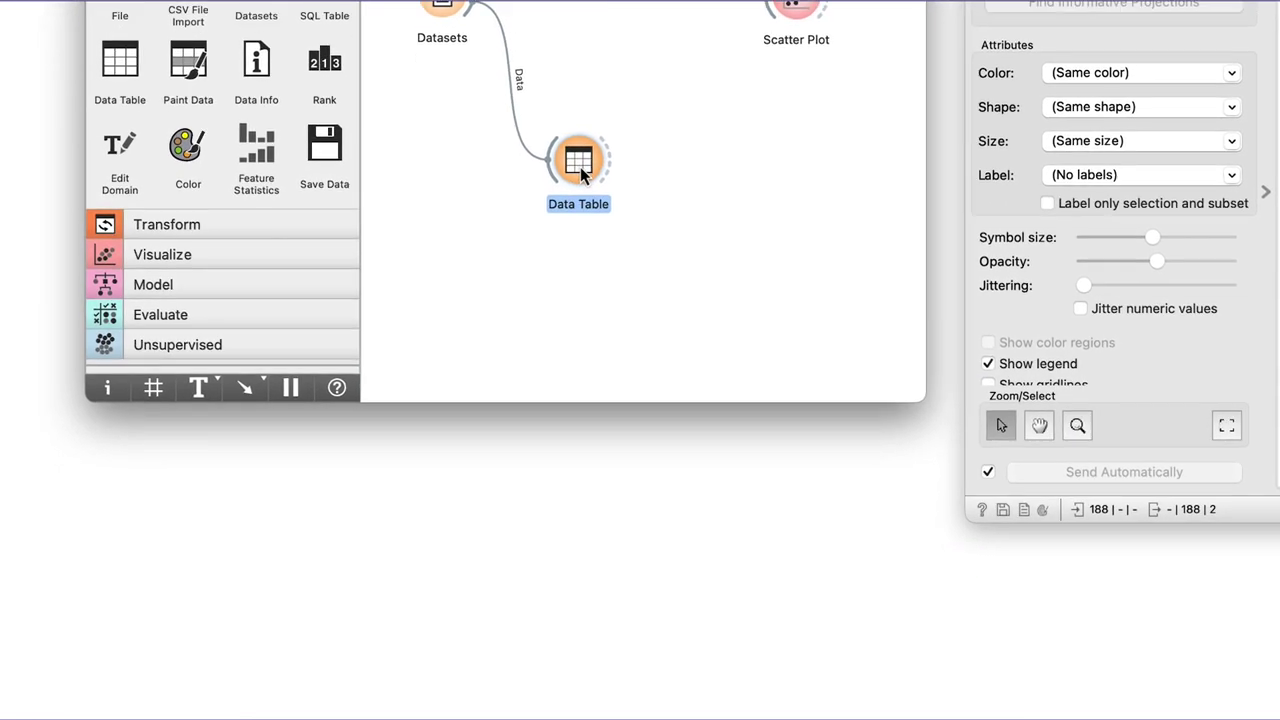
double_click(578, 335)
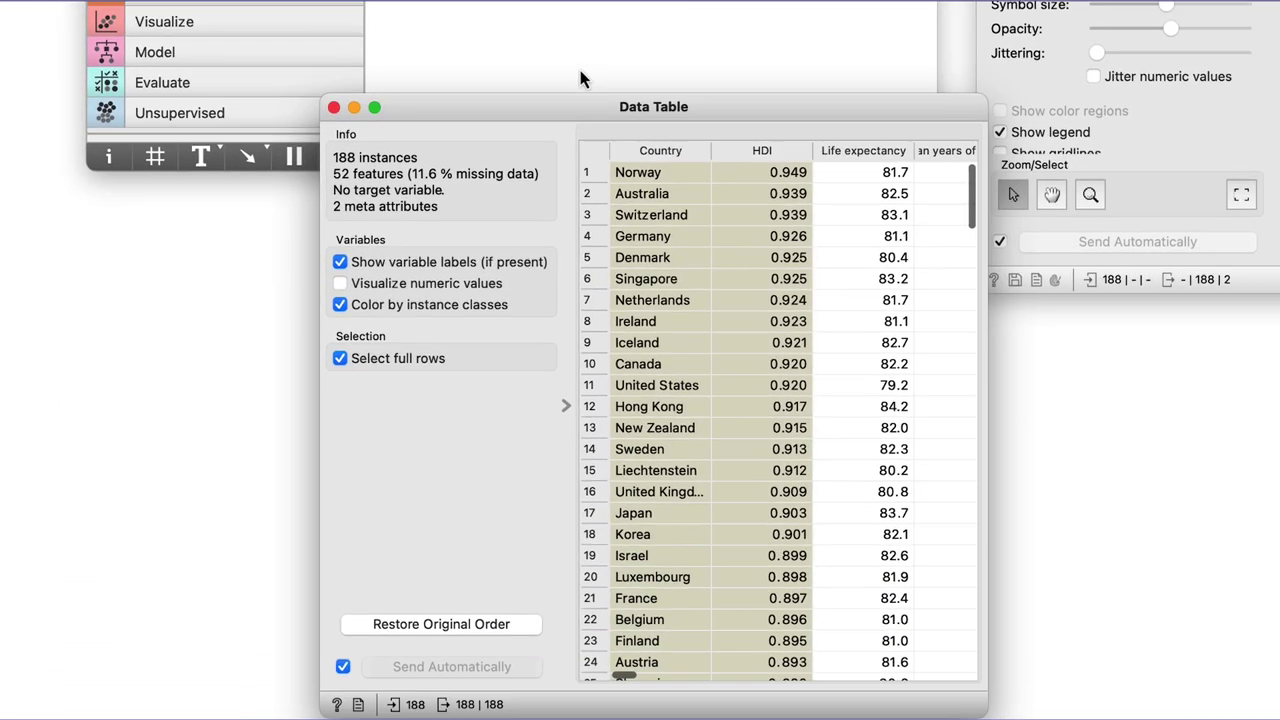
Sort countries descending, select Slovenia, and widen the table window and GNI column
click(645, 128)
click(645, 128)
scroll(645, 258, down, 10)
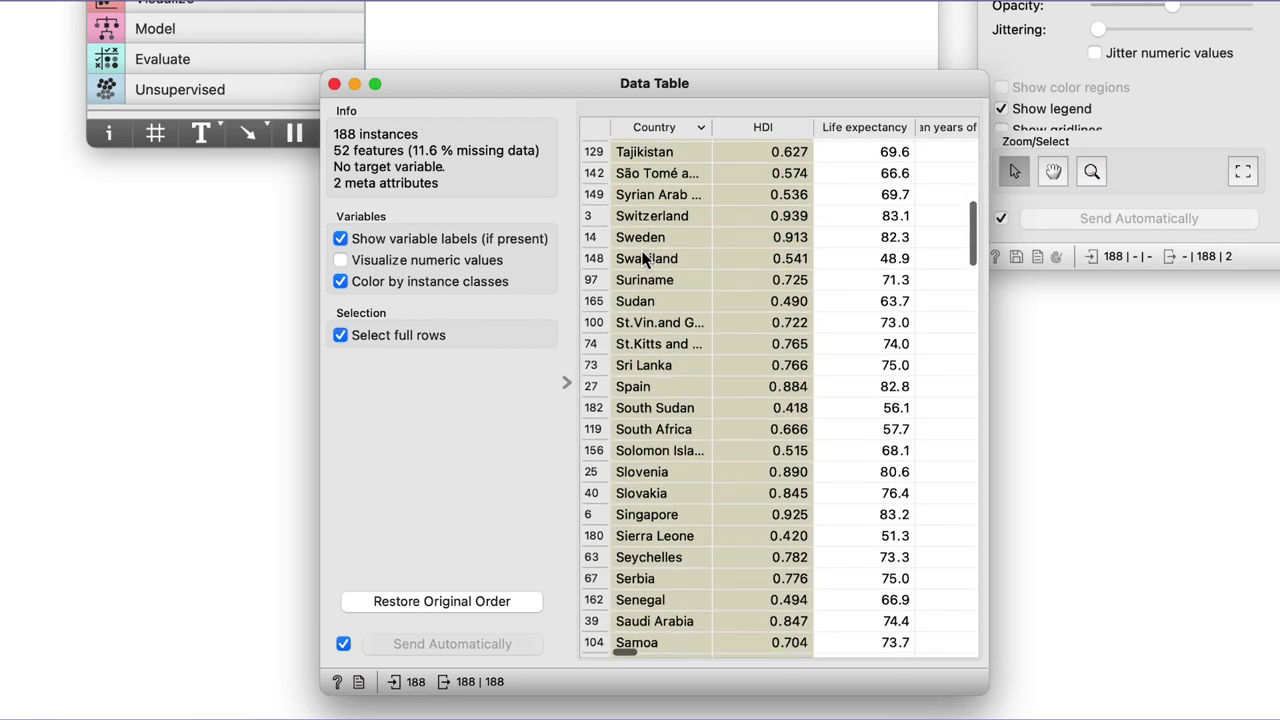
click(660, 471)
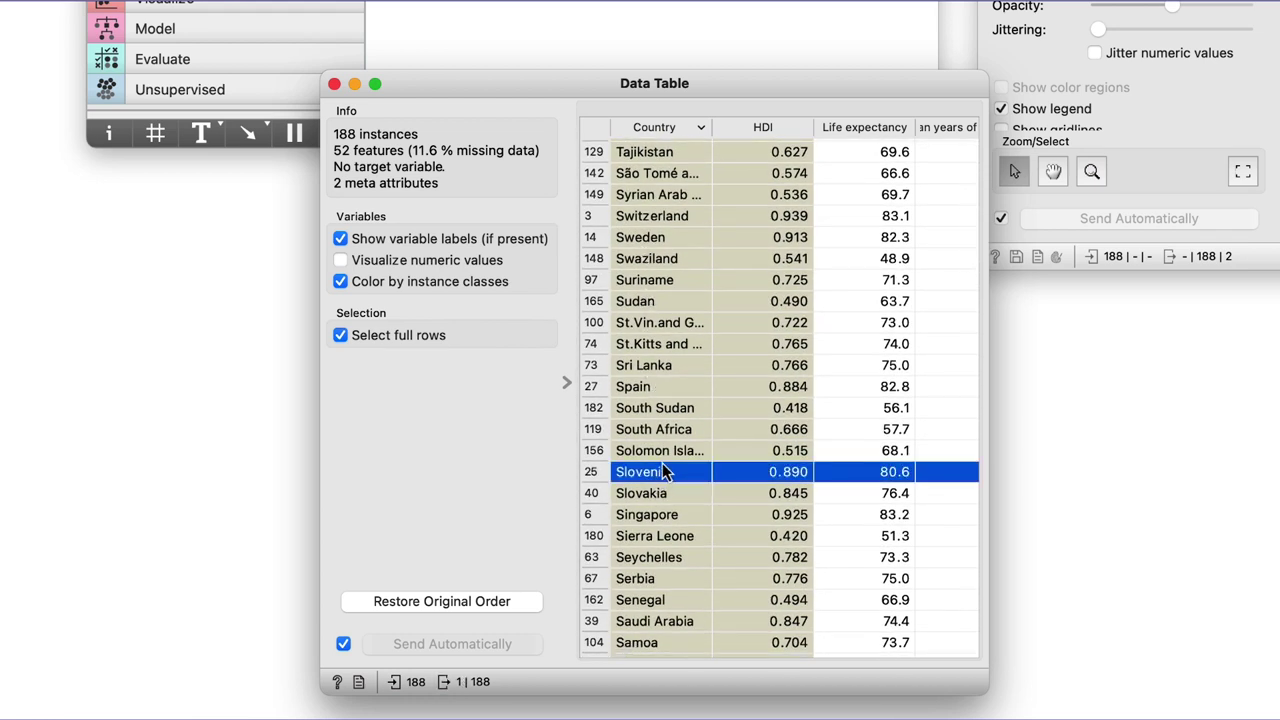
click(568, 388)
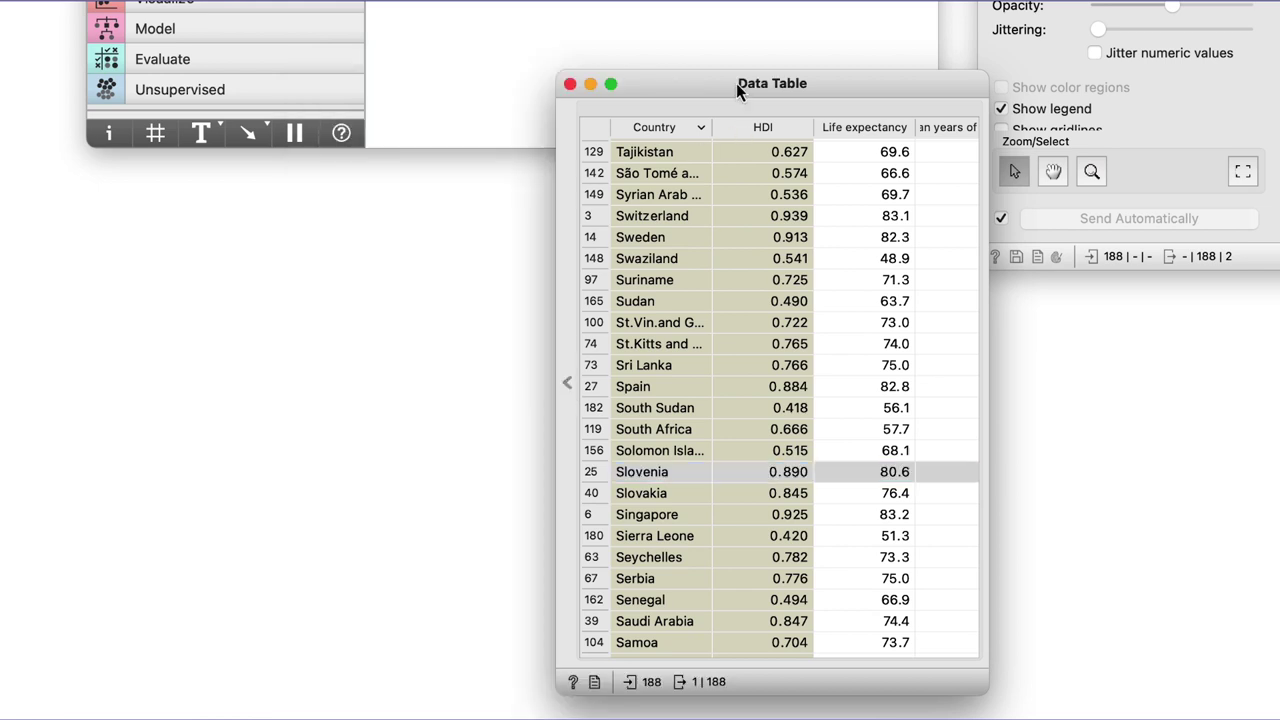
drag(731, 81, 386, 69)
drag(646, 288, 917, 292)
drag(773, 112, 870, 120)
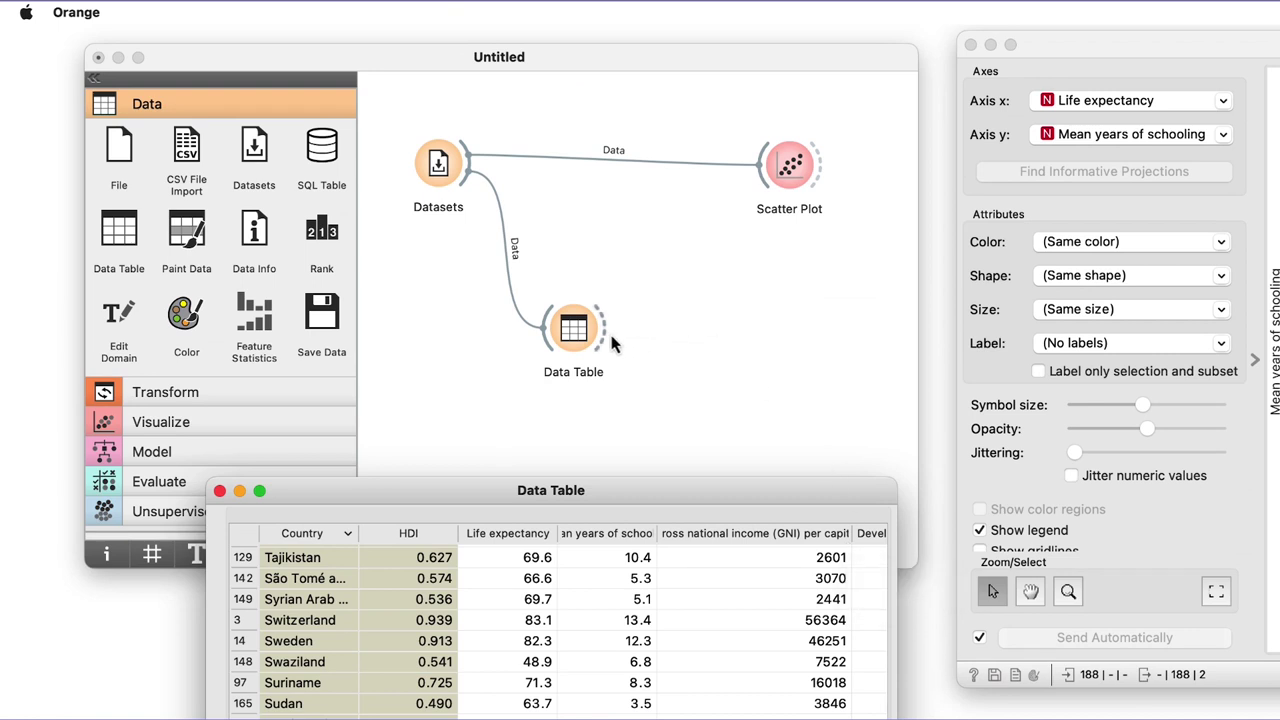
Add a second Data Table (1) fed by the first table's selection and open it
drag(604, 330, 748, 330)
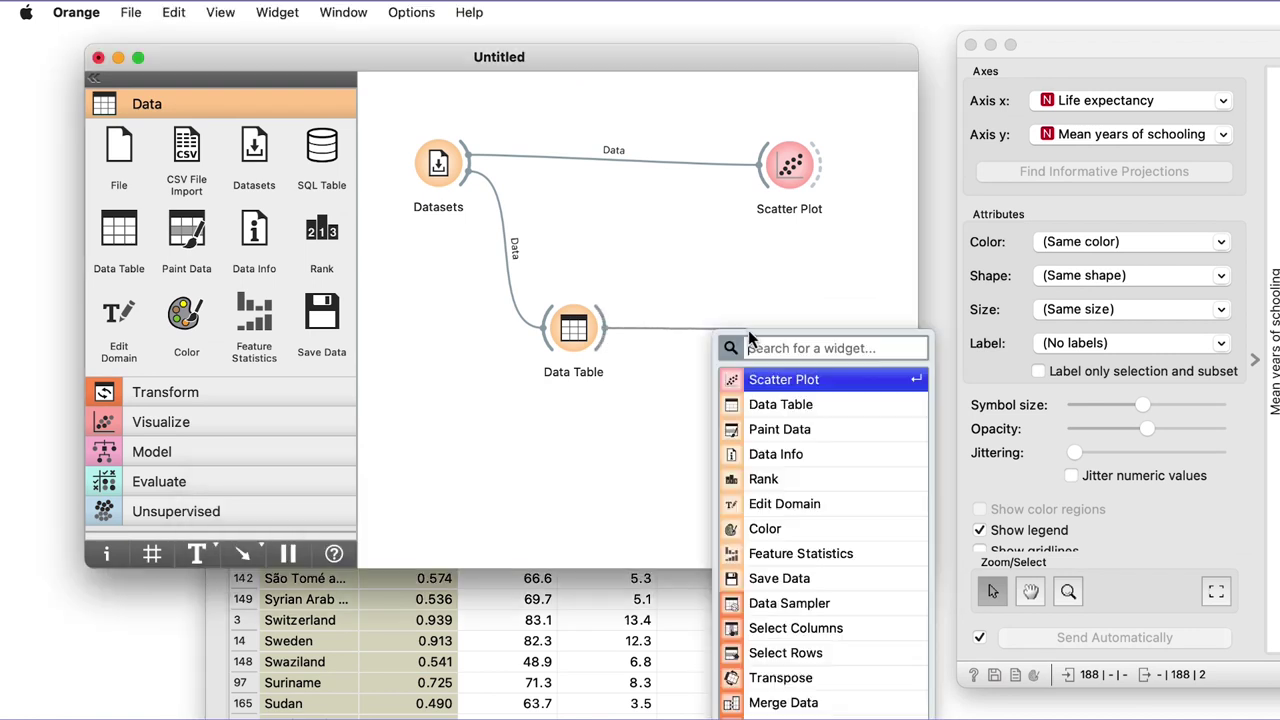
click(758, 403)
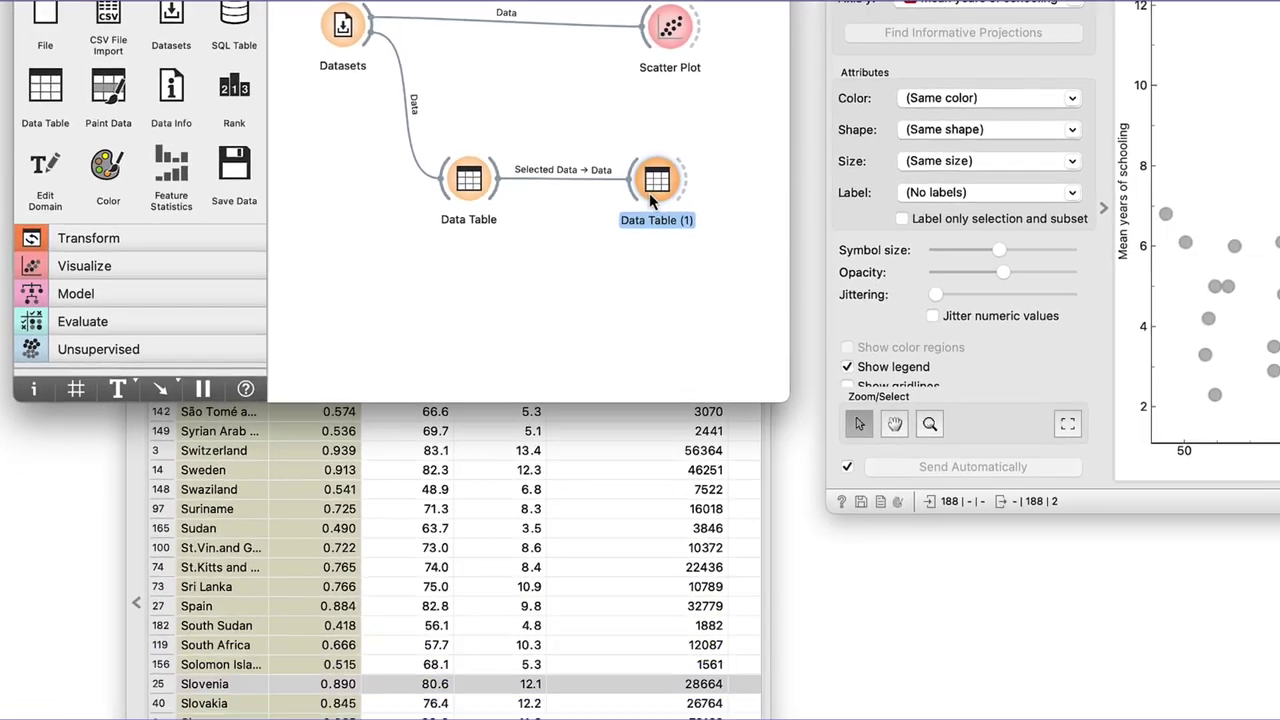
double_click(775, 330)
drag(489, 184, 1033, 179)
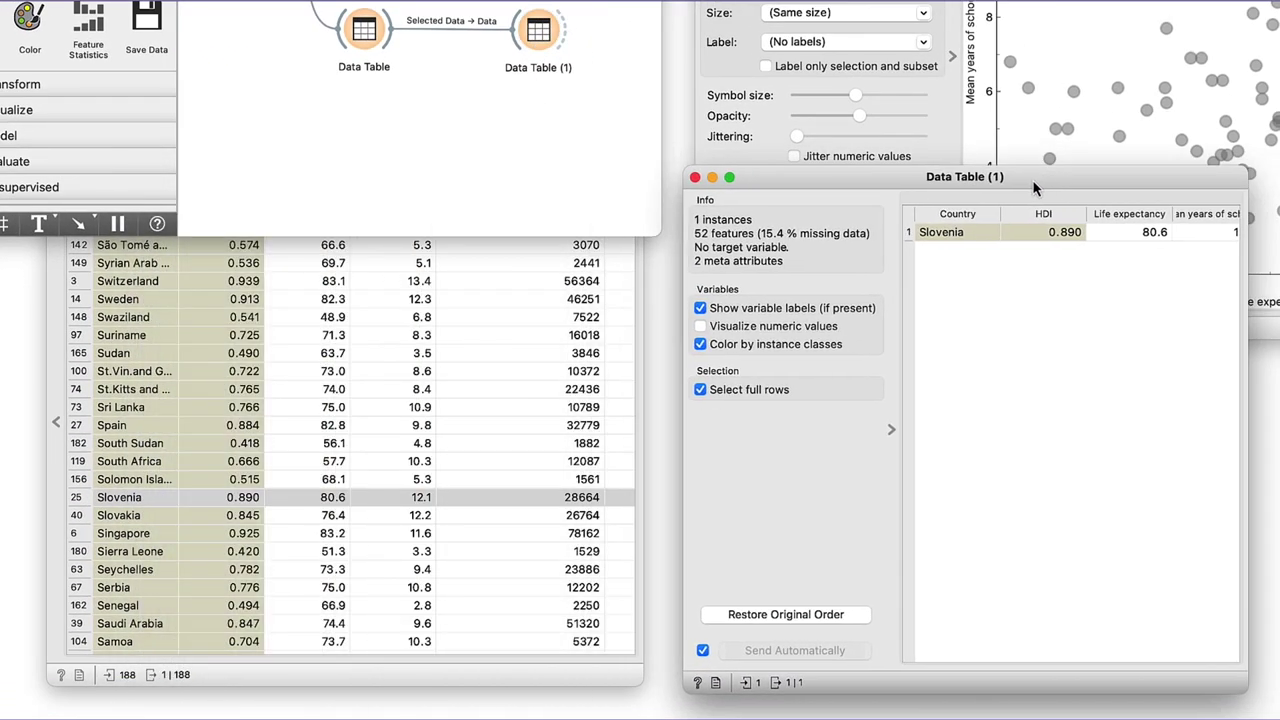
In the first Data Table, add Spain to the selection alongside Slovenia
click(522, 680)
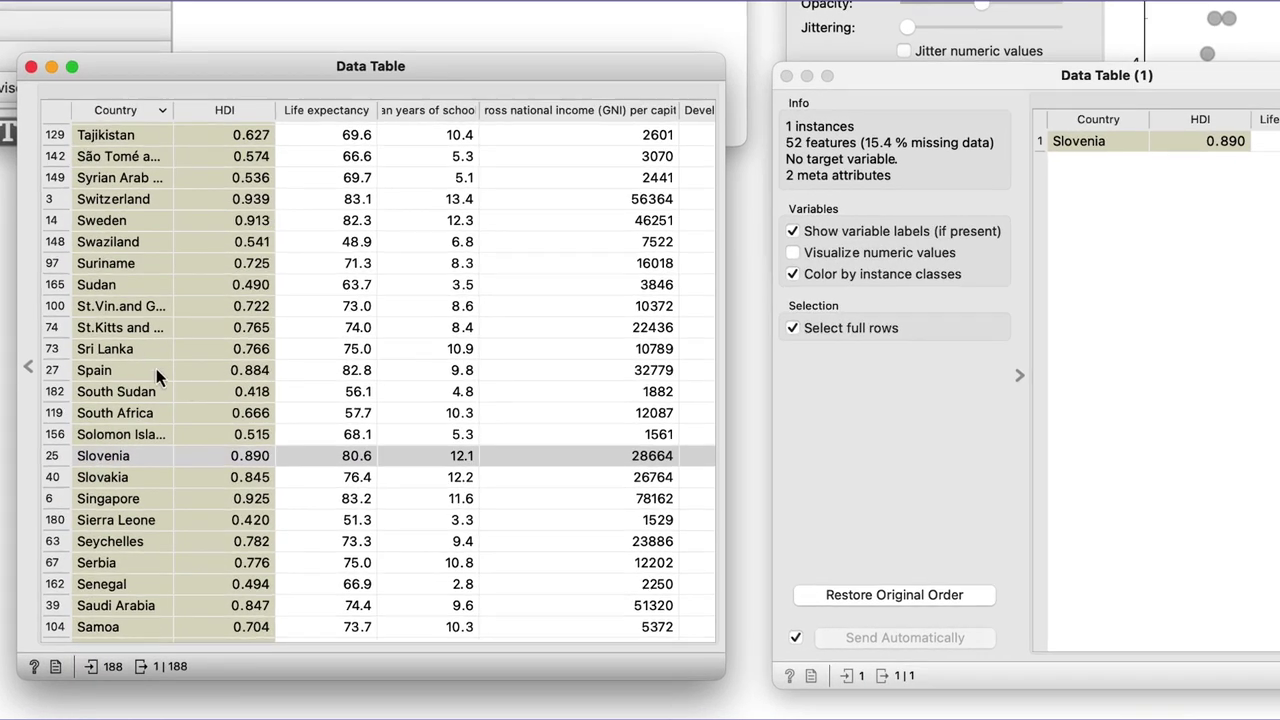
super+click(154, 370)
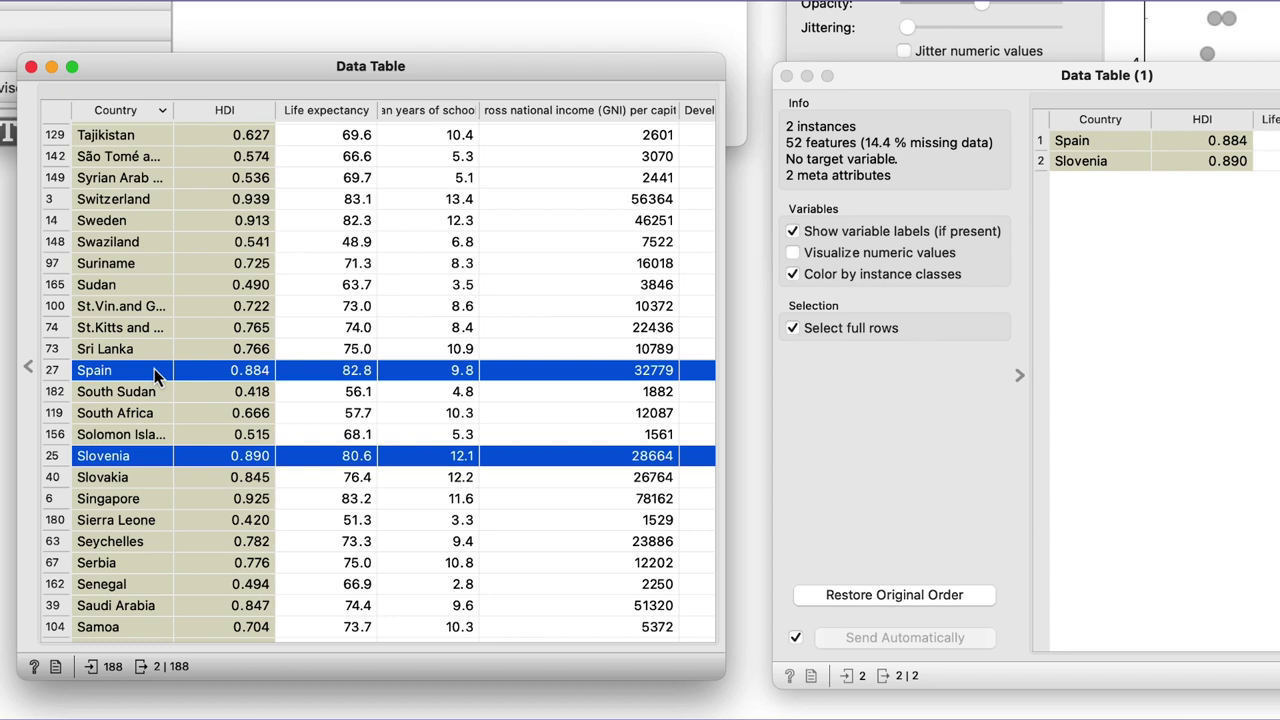
scroll(154, 368, down, 5)
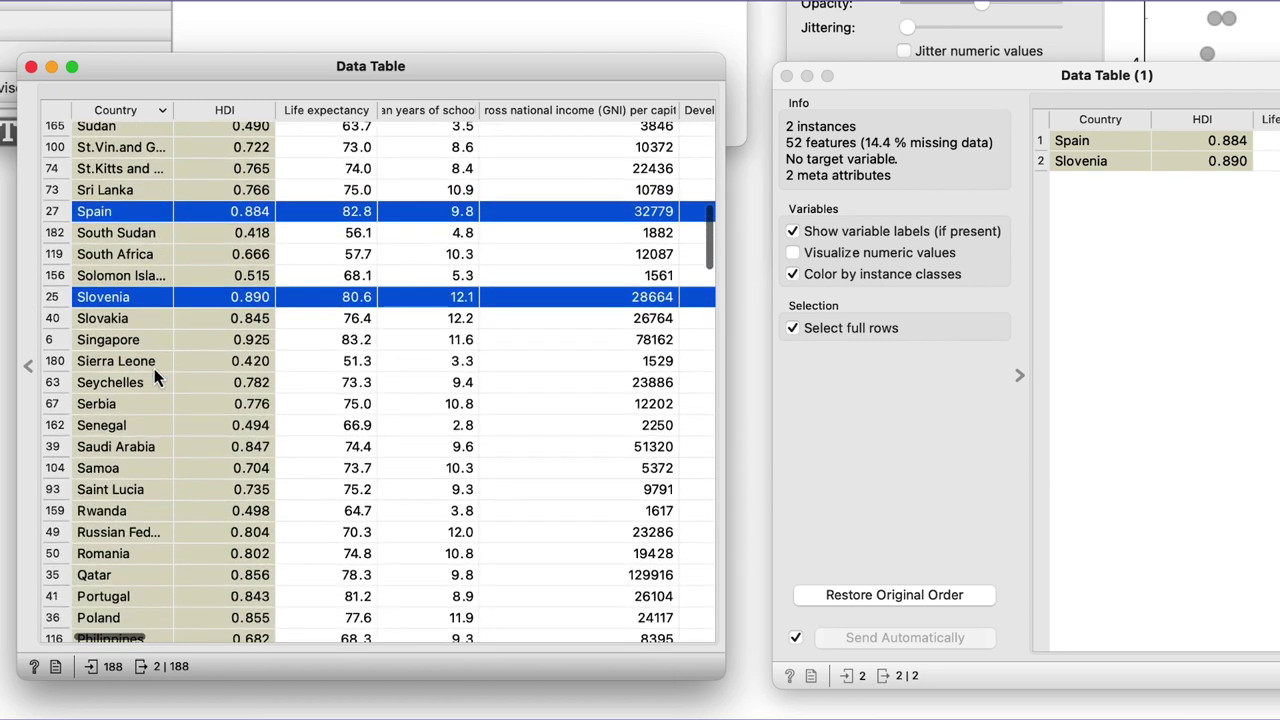
scroll(154, 370, down, 1)
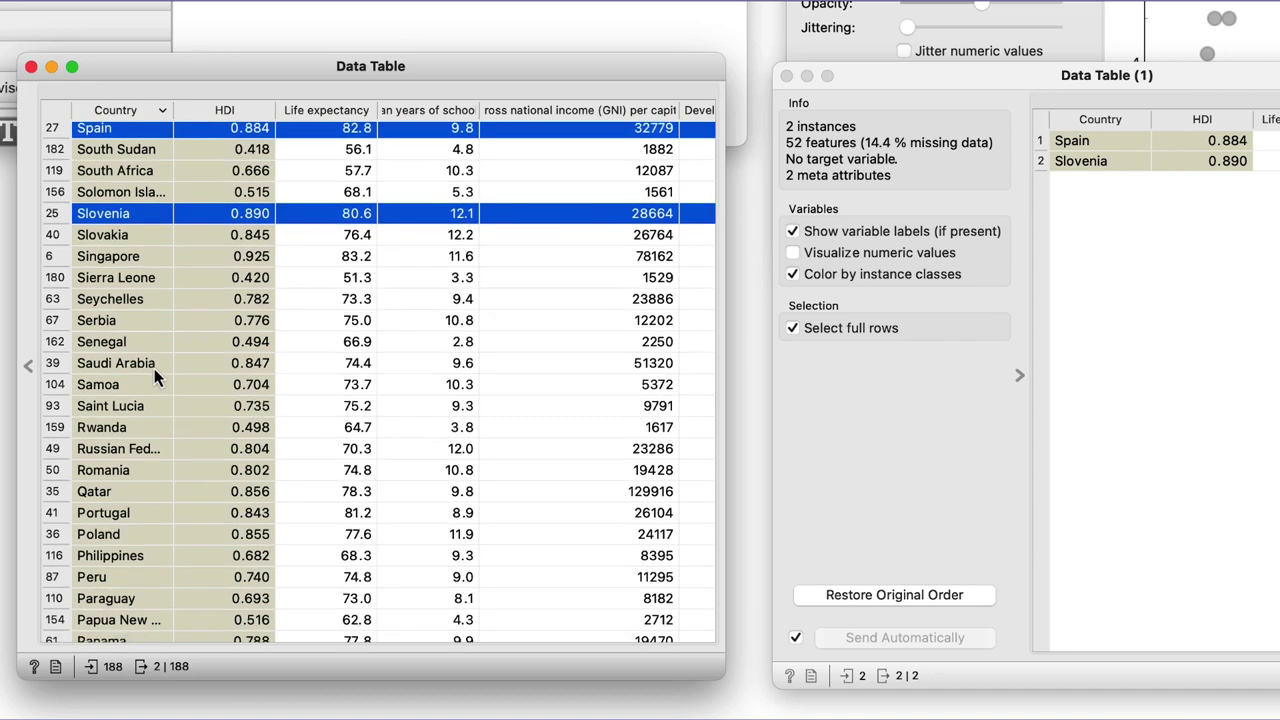
scroll(154, 370, up, 1)
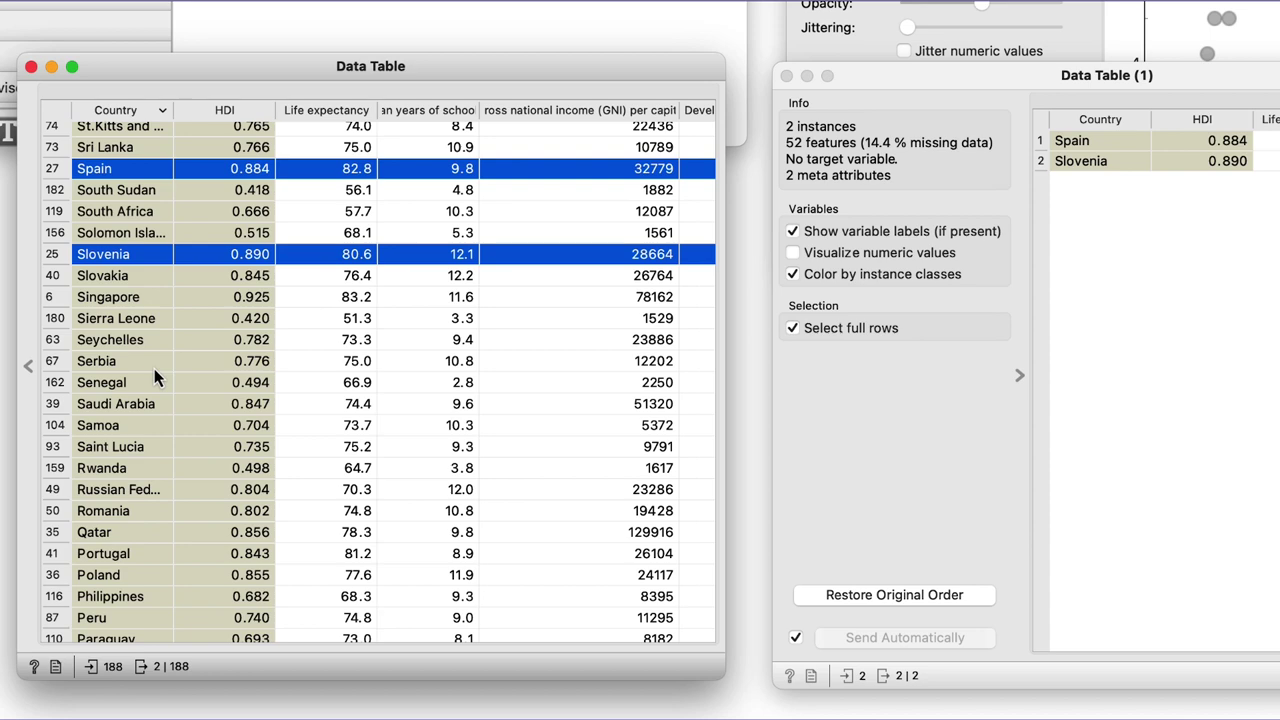
Close the Data Table (1) window and delete its node from the canvas
click(787, 77)
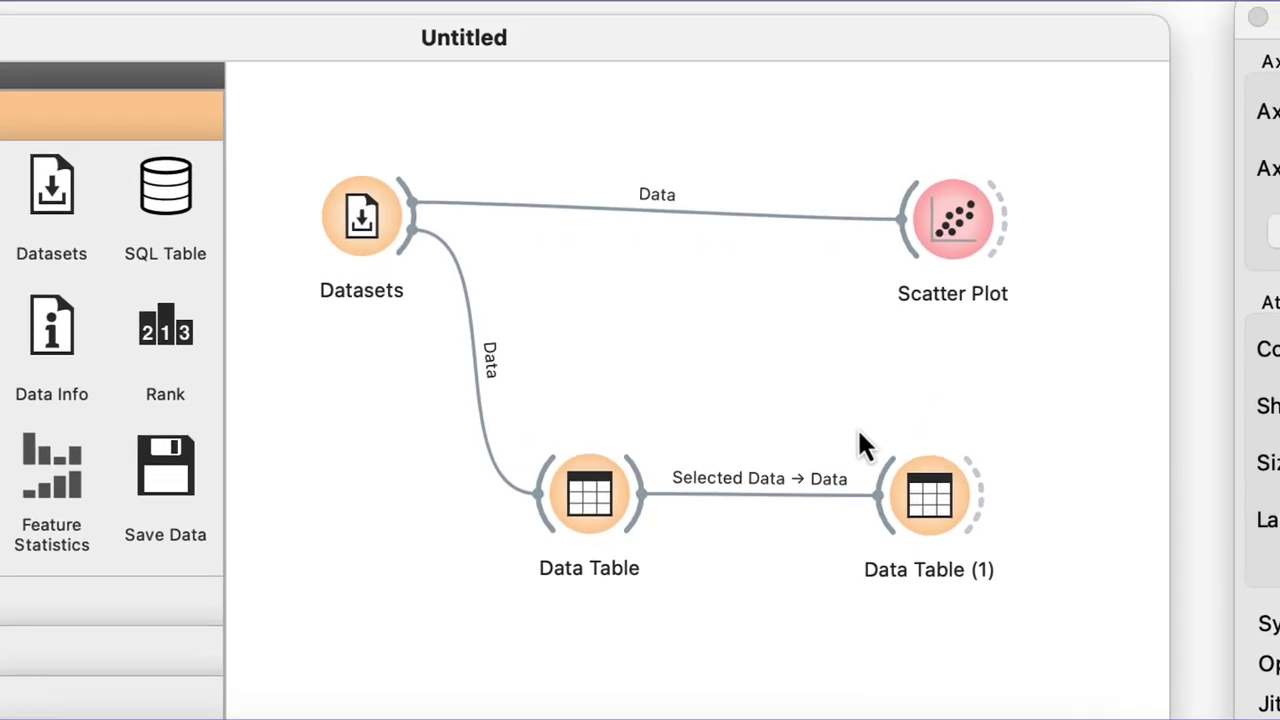
click(911, 475)
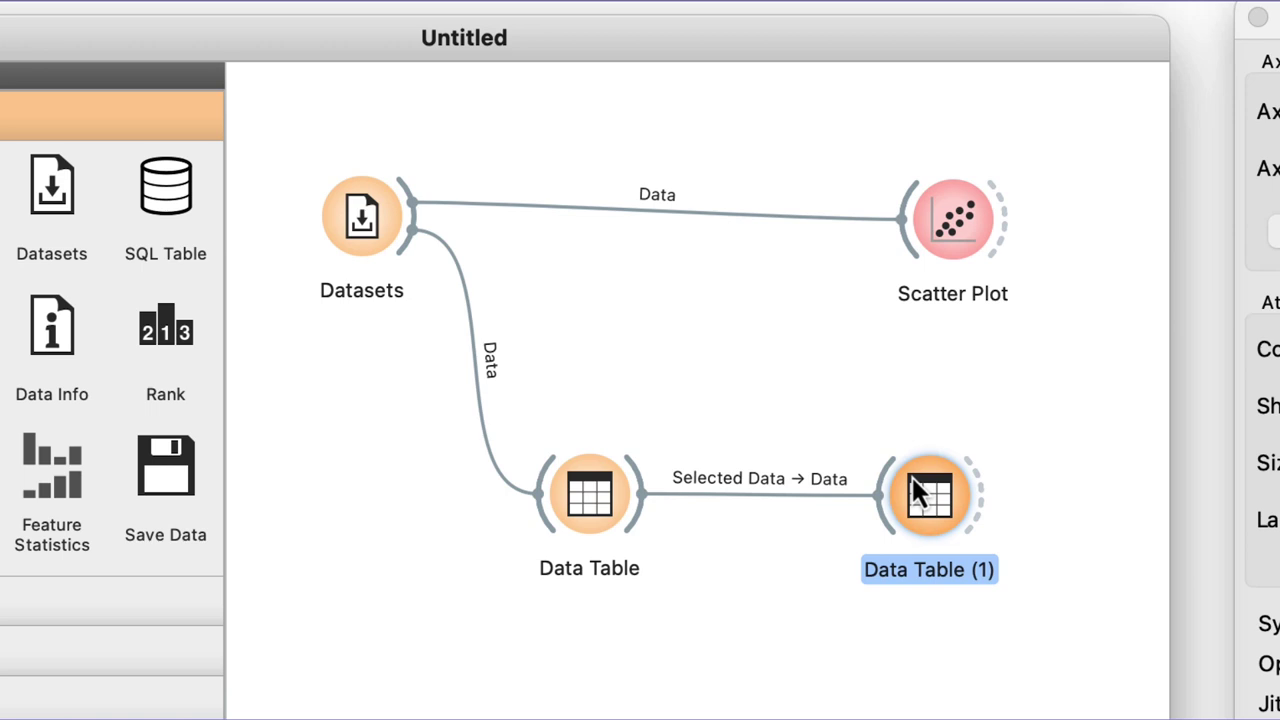
key(BackSpace)
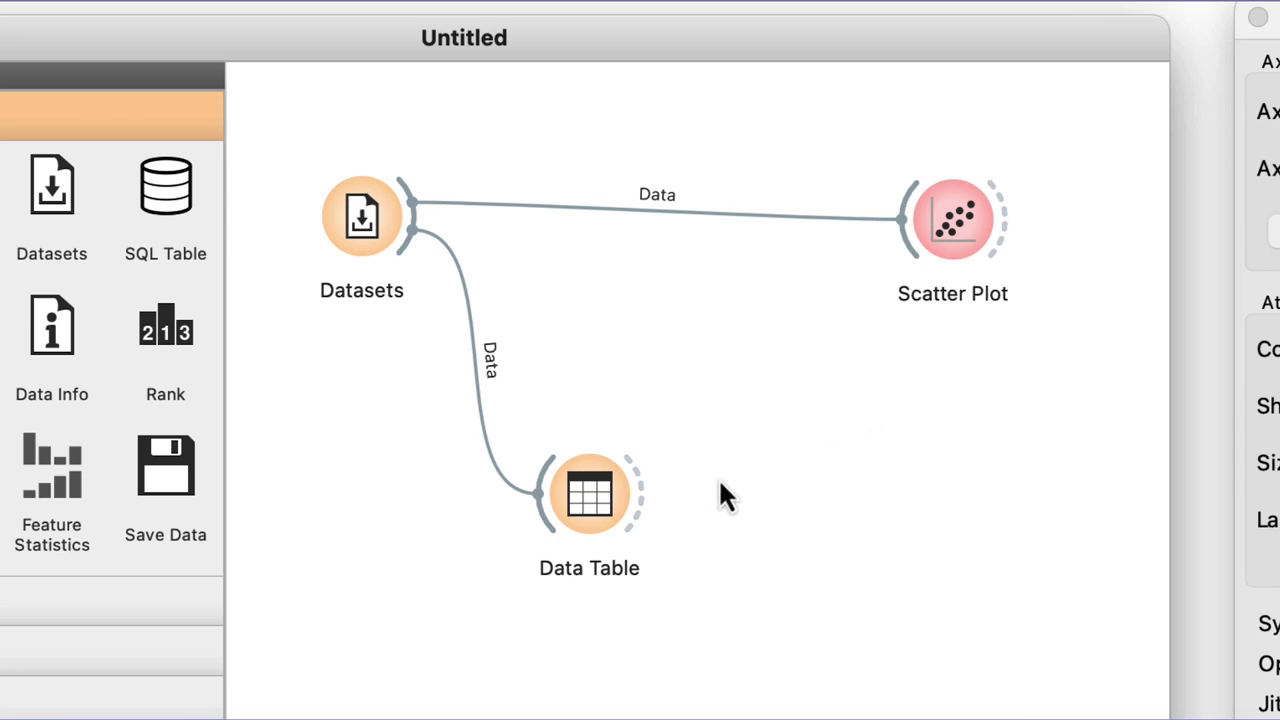
Link Data Table's Selected Data to the Scatter Plot's Data Subset input
drag(648, 497, 912, 205)
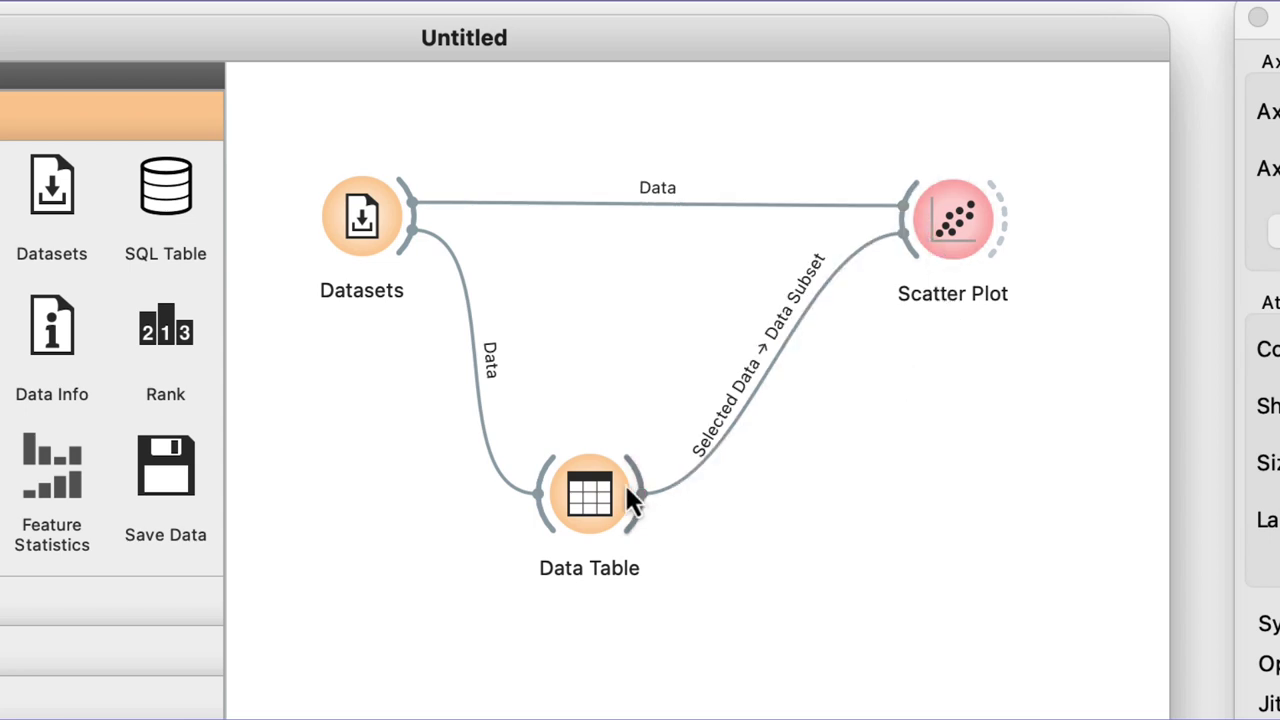
drag(619, 503, 636, 502)
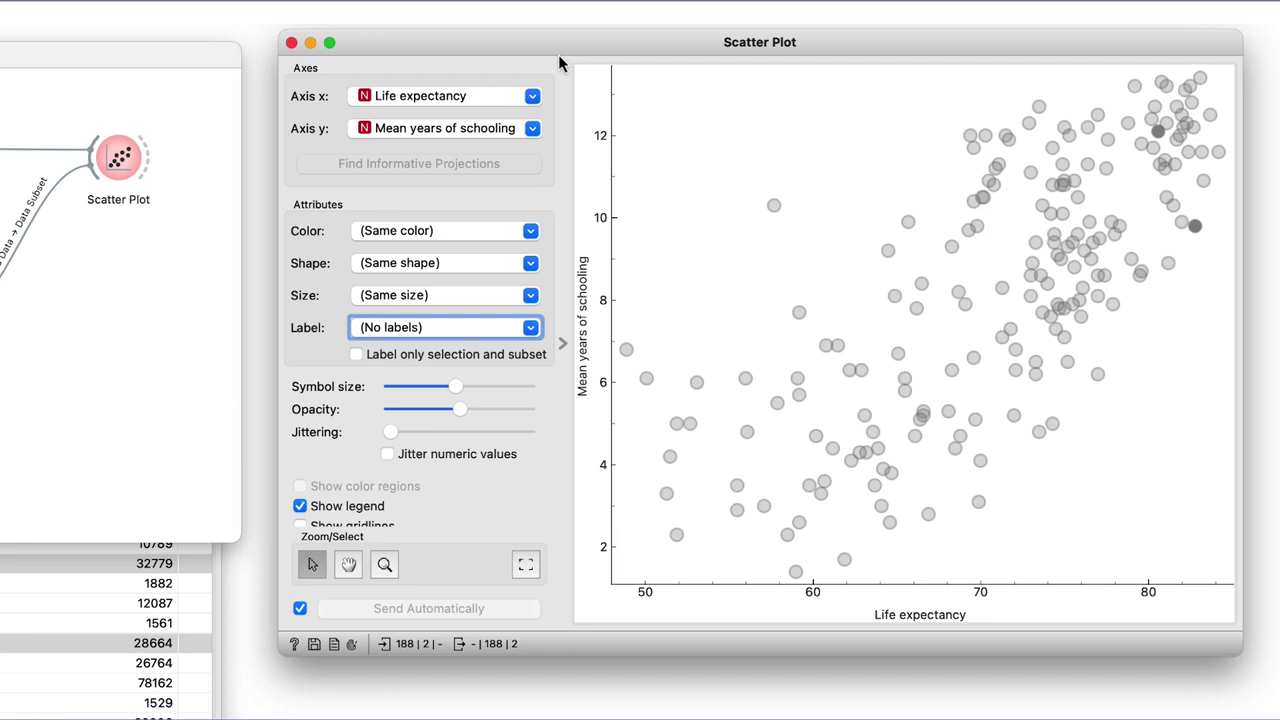
click(529, 329)
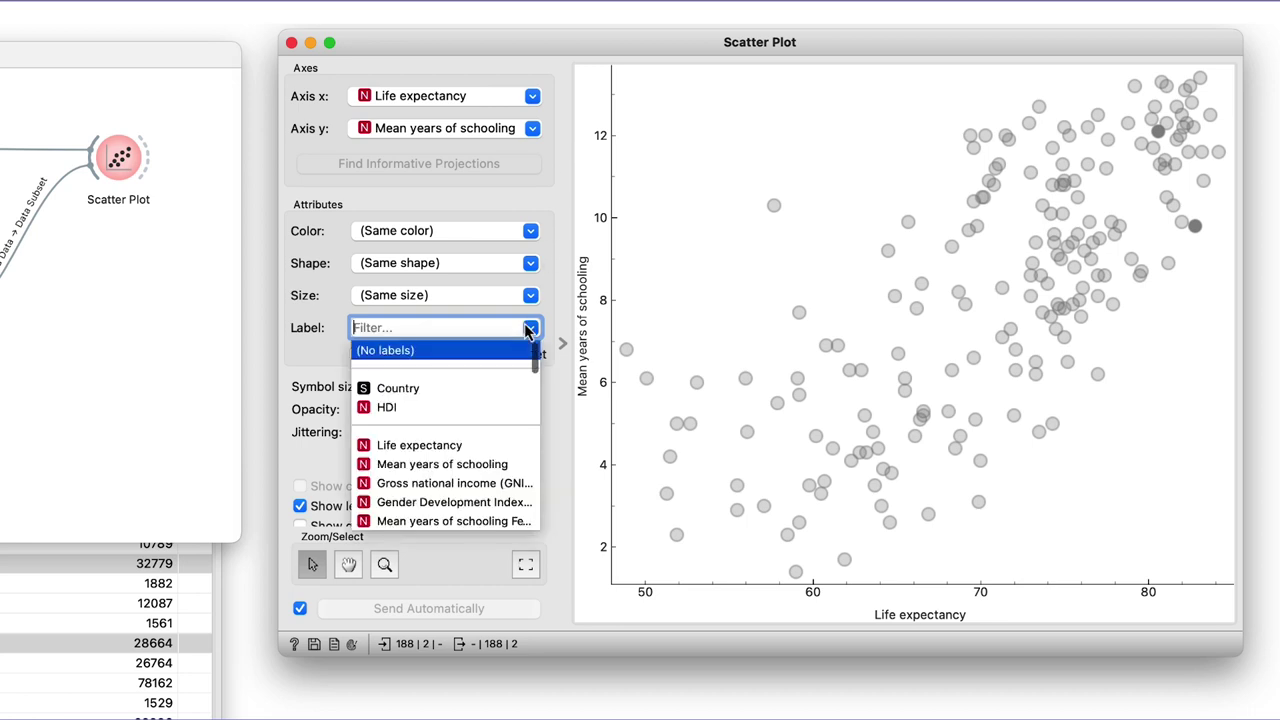
Label points by Country and tick 'Label only selection and subset'
click(486, 388)
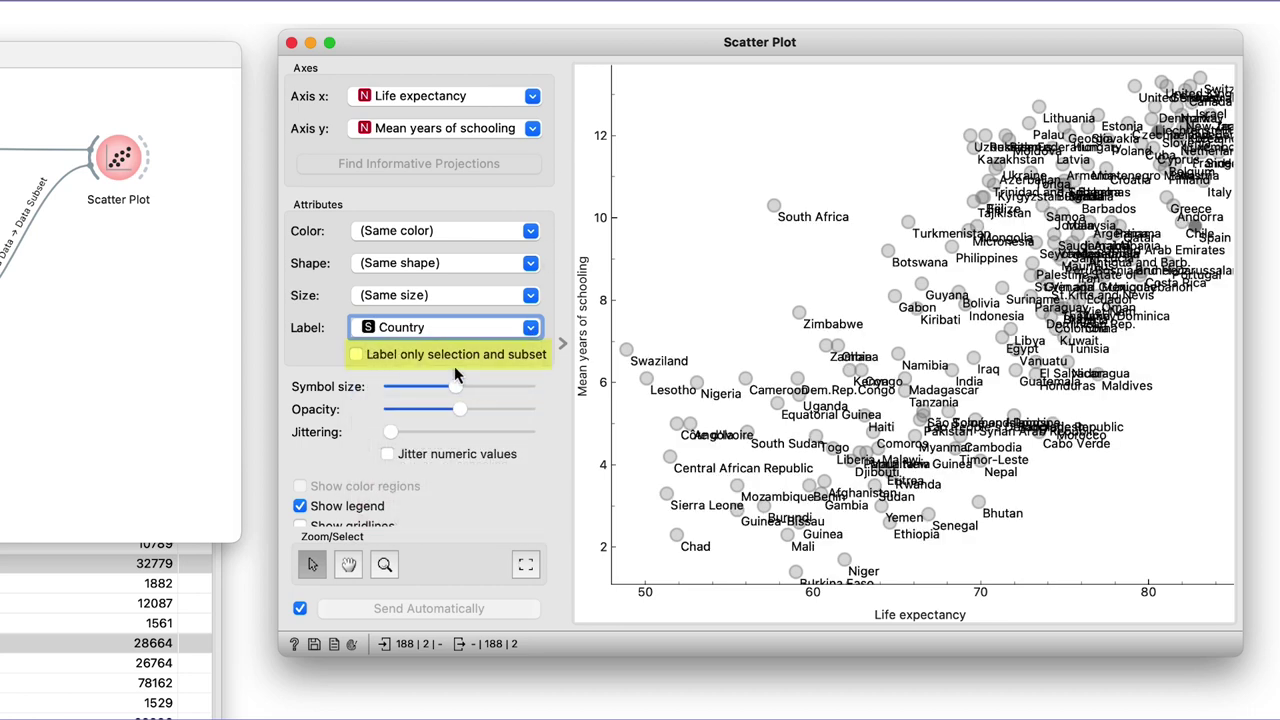
click(357, 356)
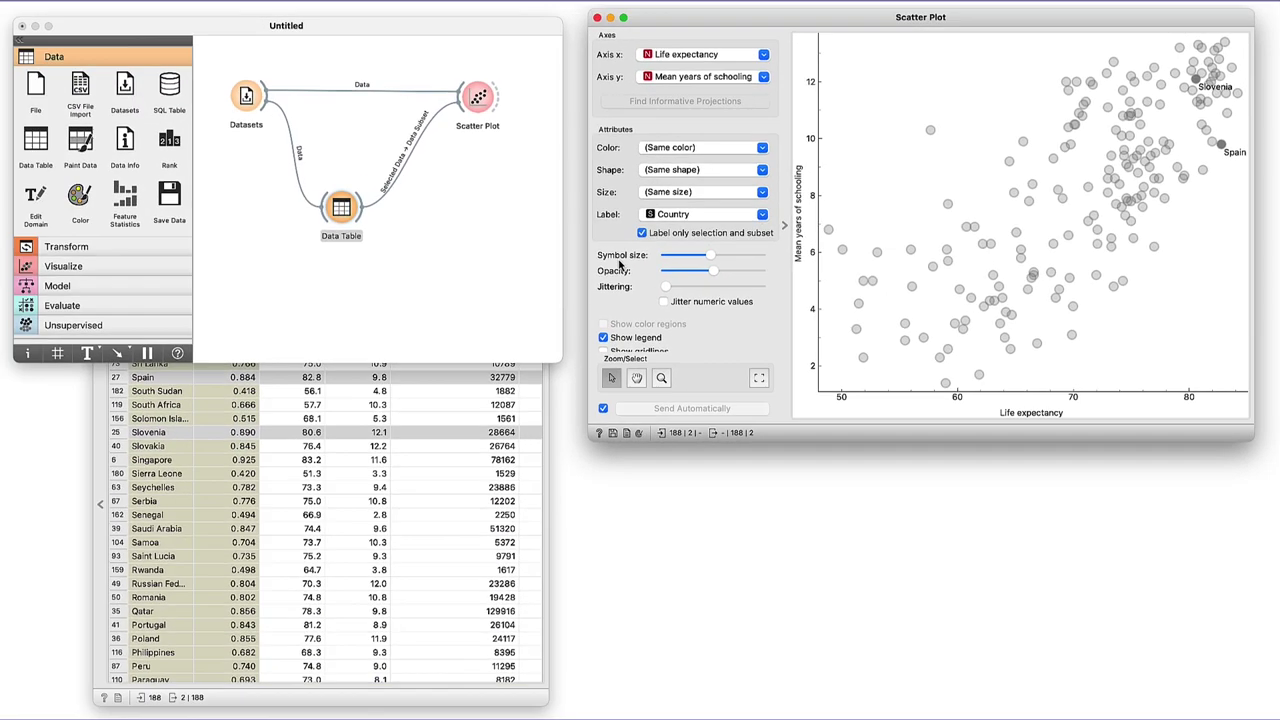
Add Singapore, Romania and Sierra Leone to the Data Table selection
click(475, 392)
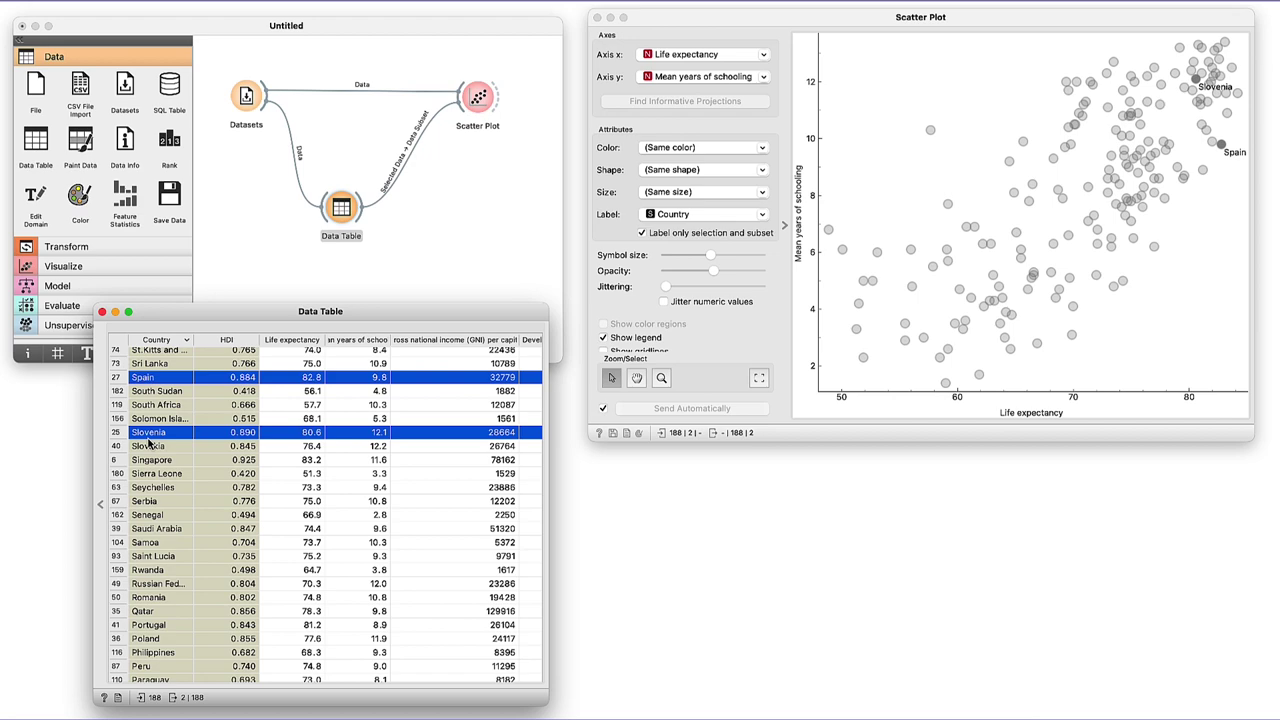
super+click(148, 459)
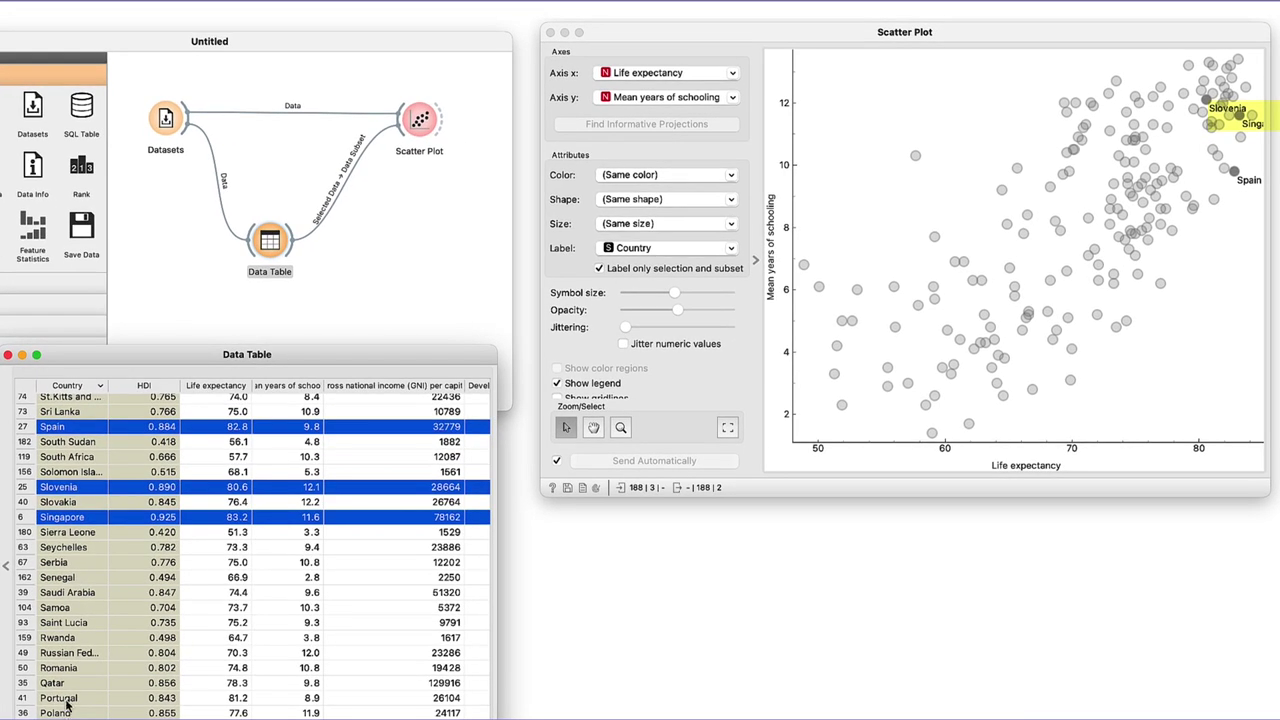
super+click(68, 668)
super+click(67, 533)
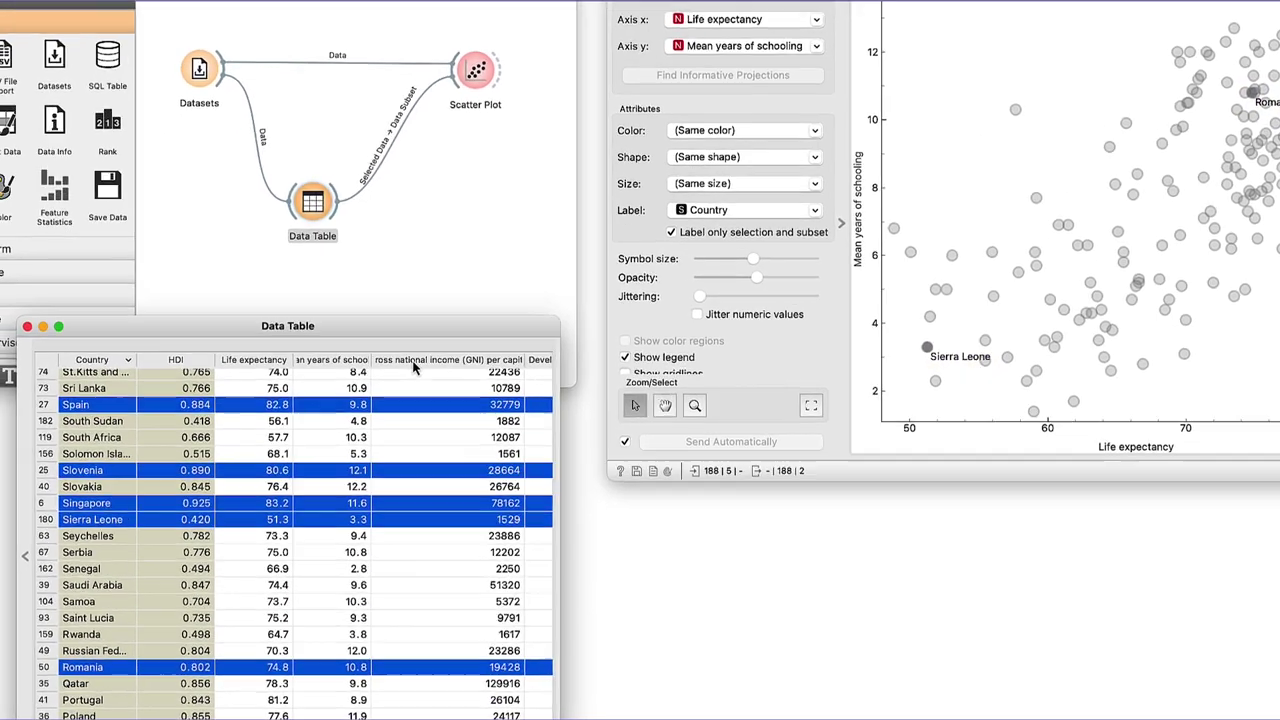
Sort by GNI descending and select Qatar through Brunei, the top five rows
click(374, 385)
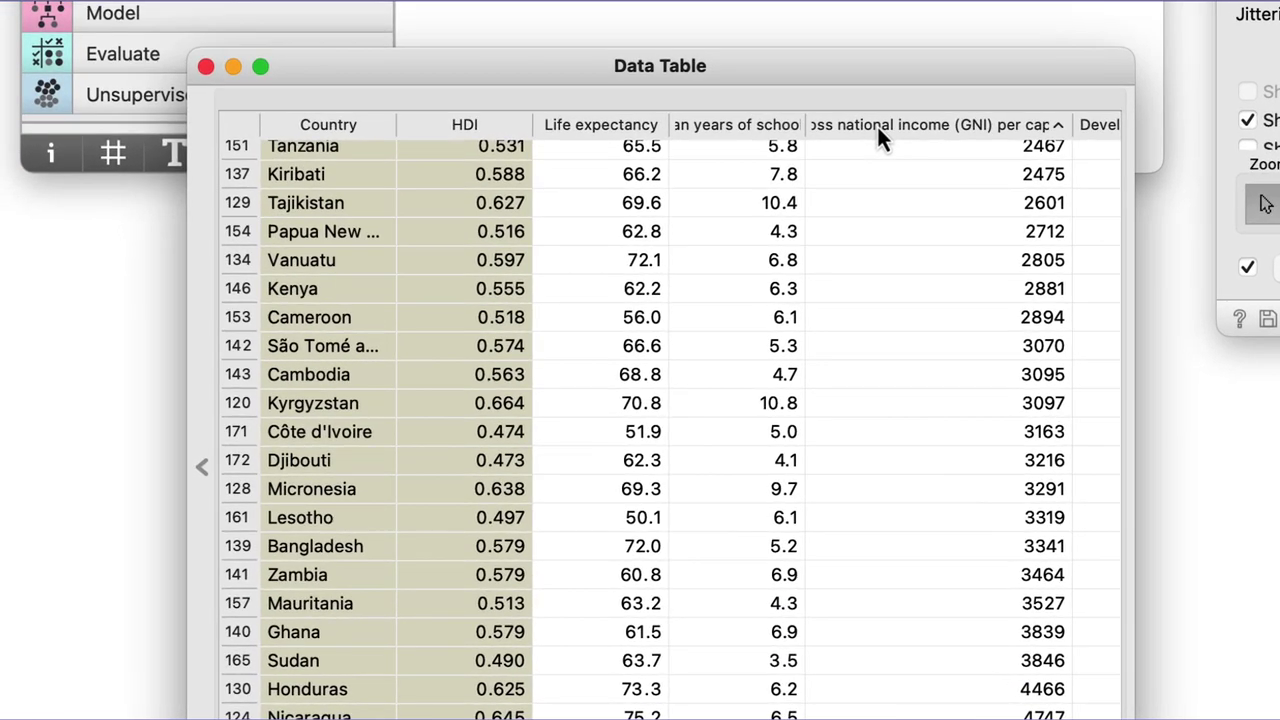
scroll(735, 200, up, 10)
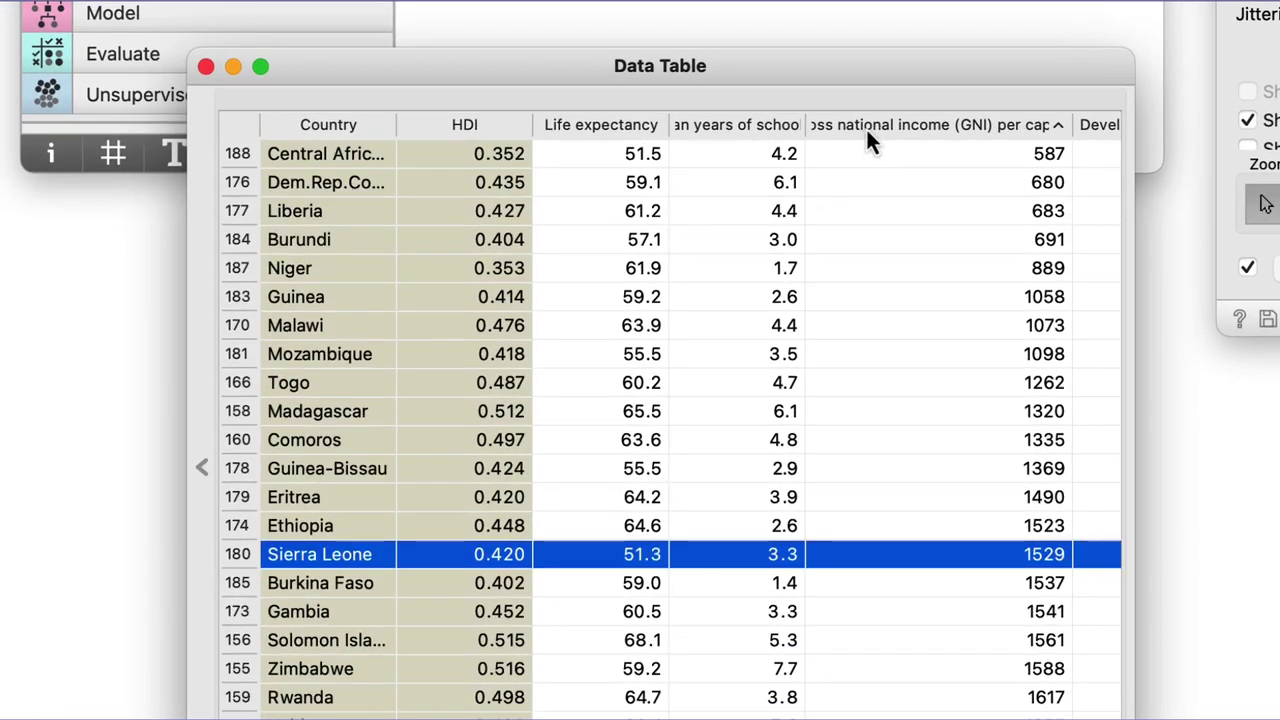
click(866, 124)
click(350, 160)
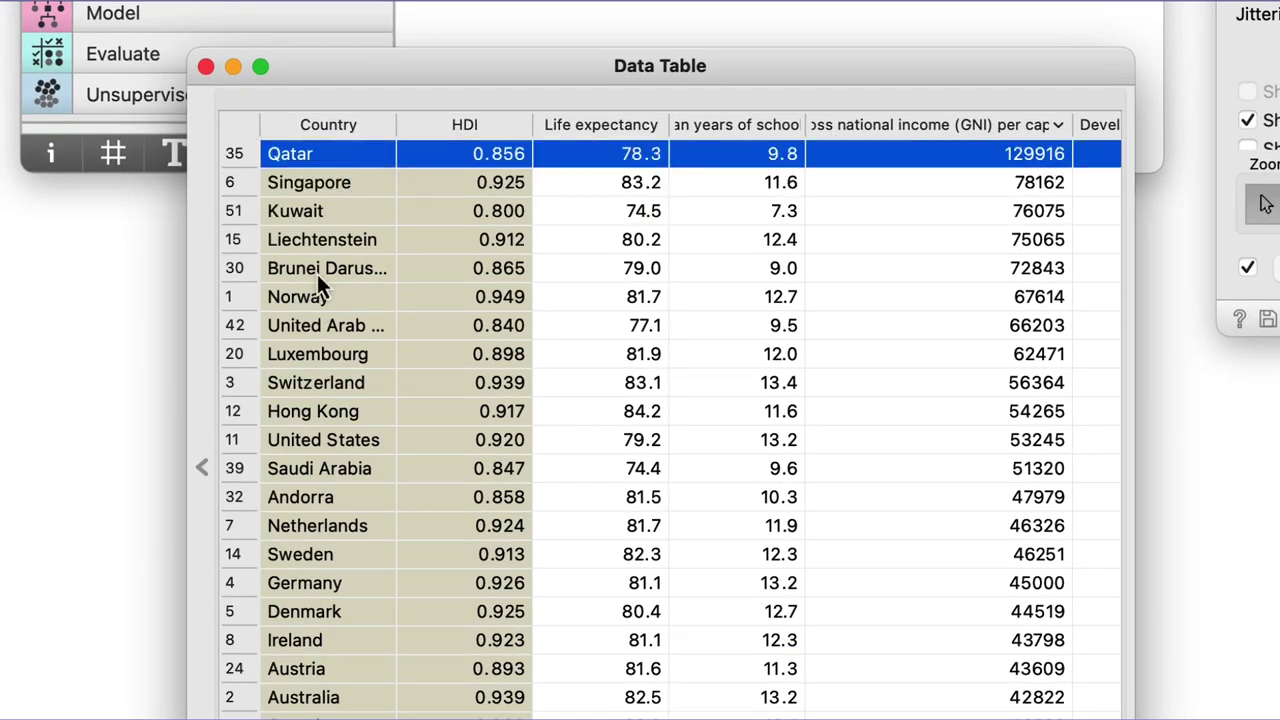
shift+click(317, 271)
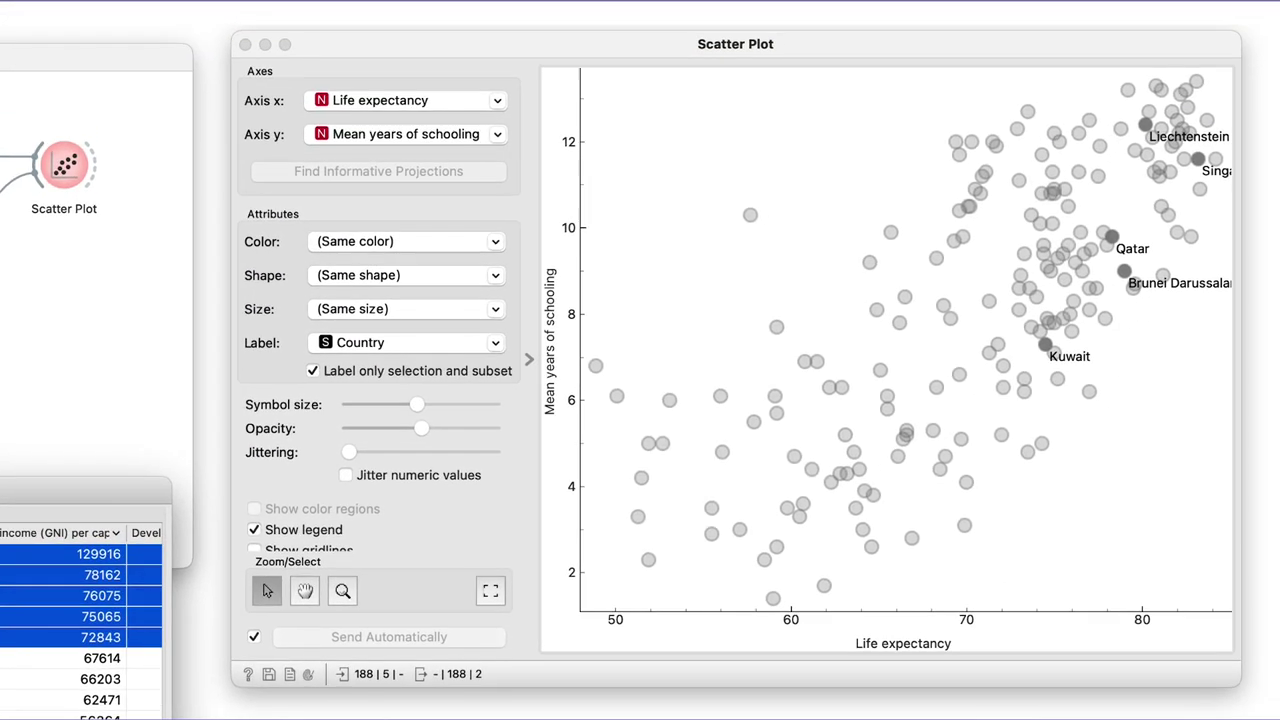
drag(1024, 110, 1232, 376)
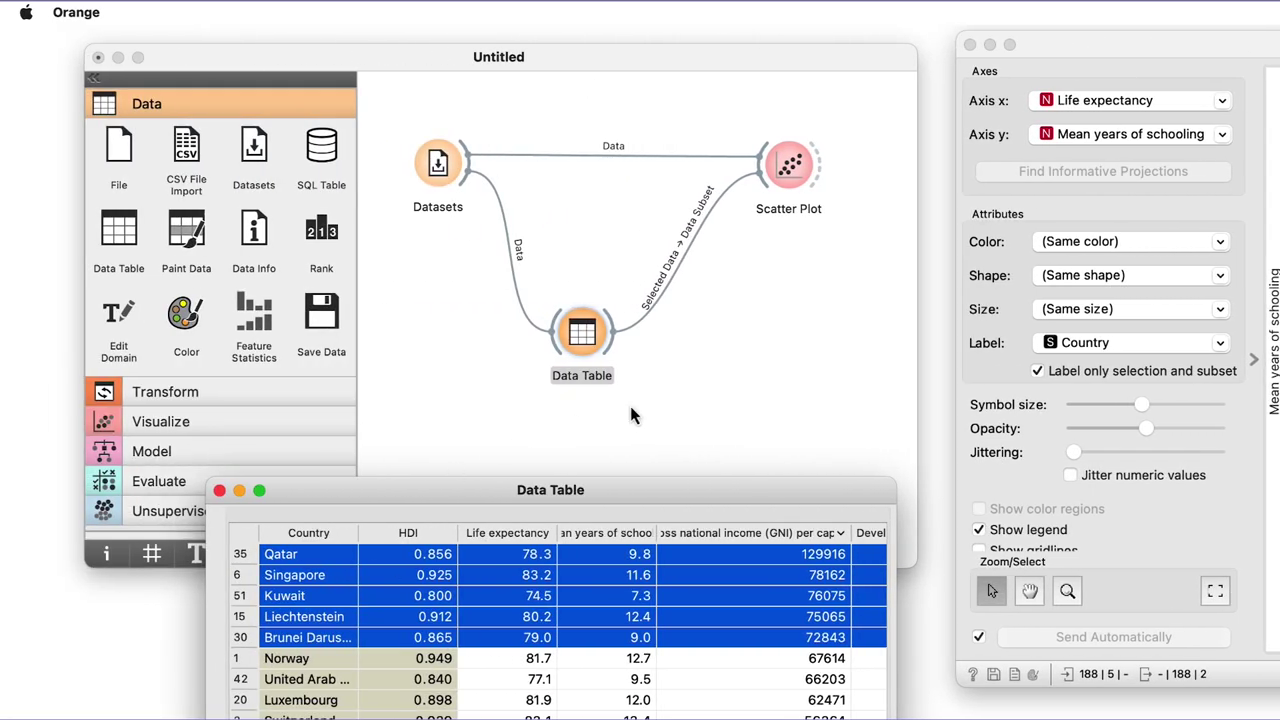
Save the workflow to the Desktop as countries.ows via File > Save
click(631, 416)
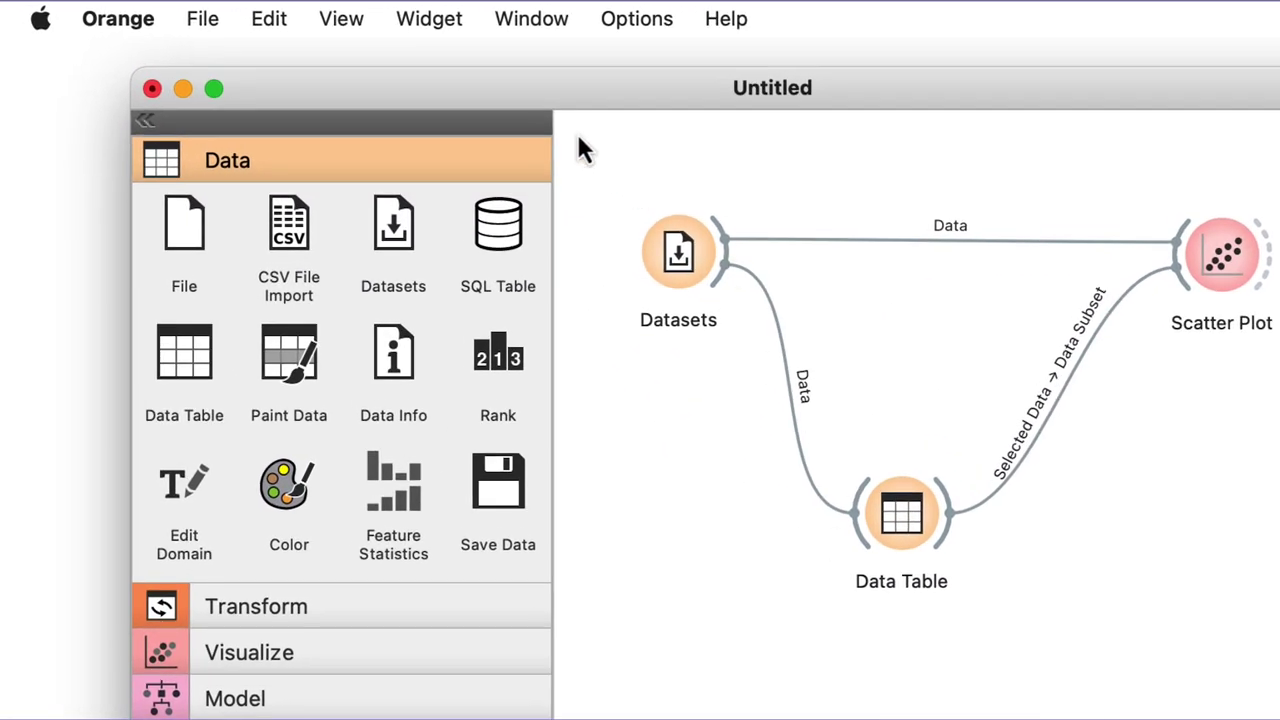
click(222, 22)
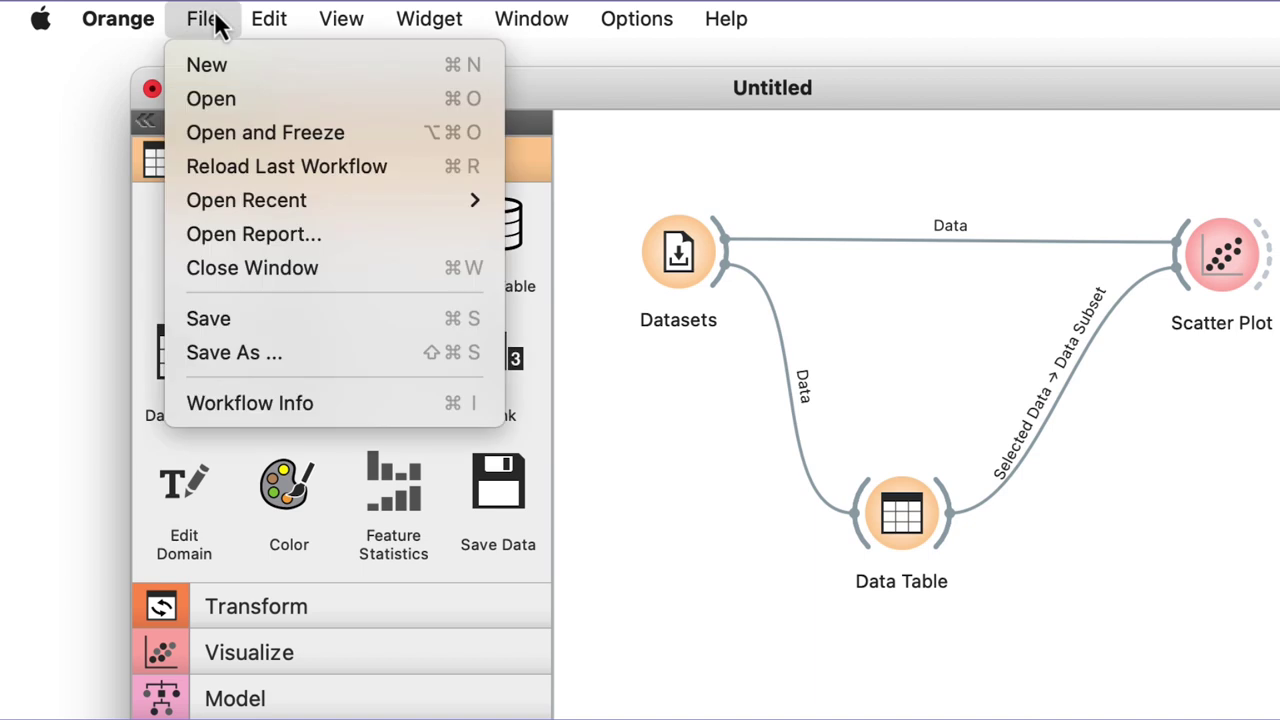
click(212, 318)
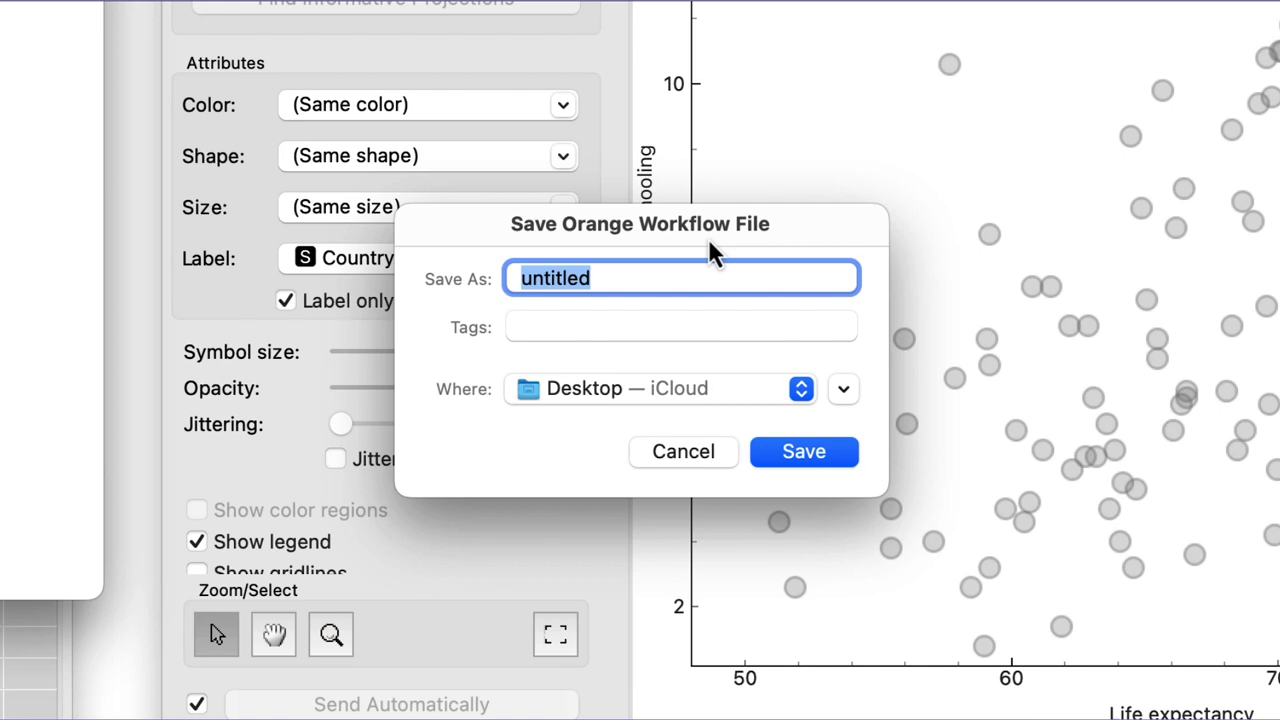
text(co)
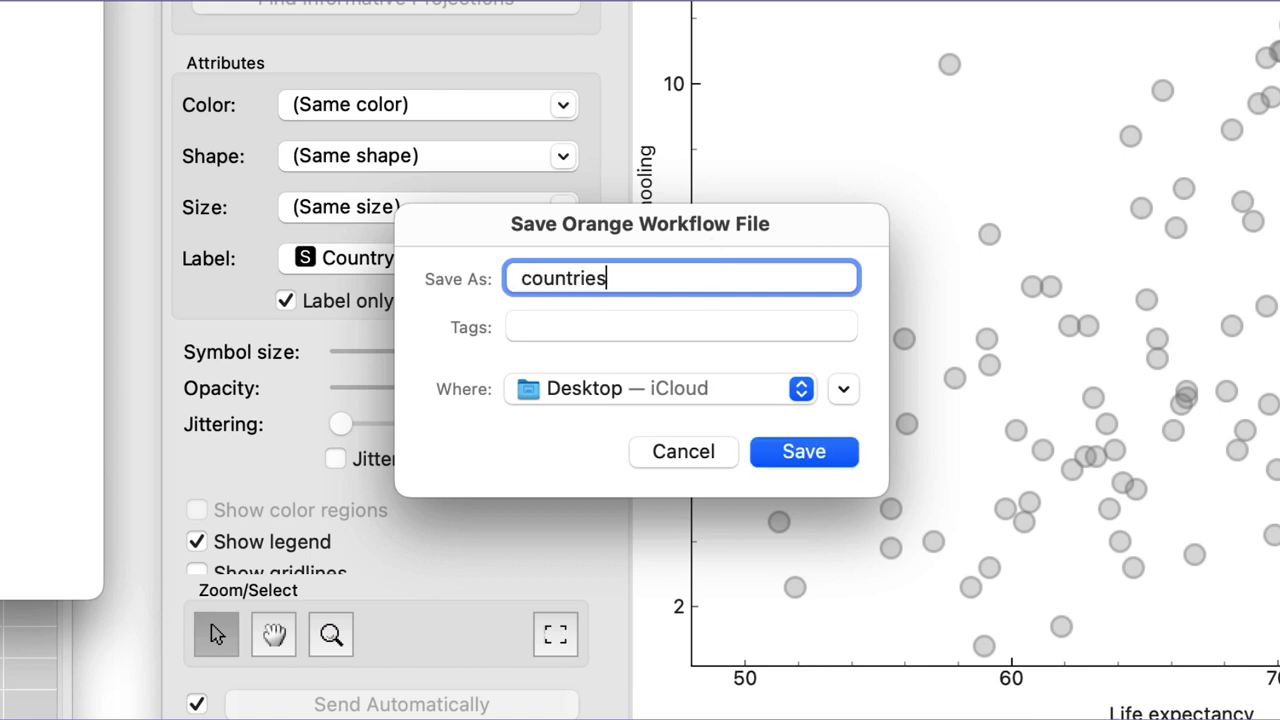
key(Return)
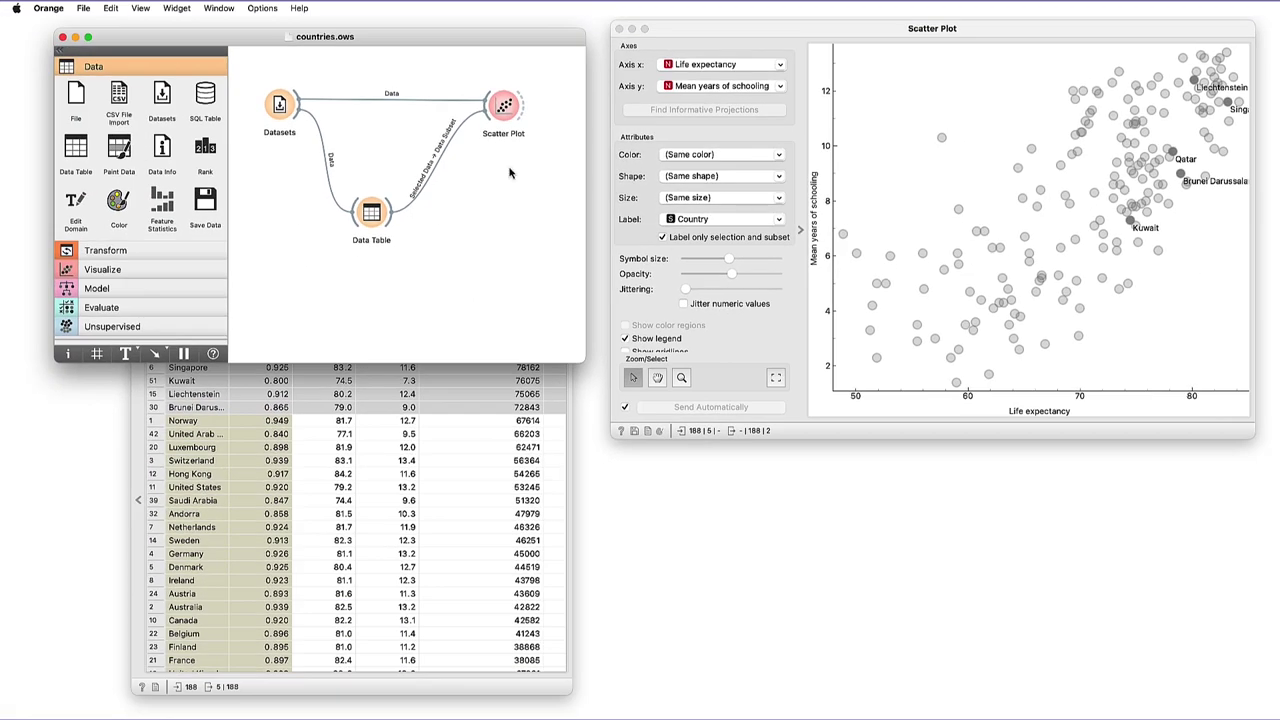
Quit Orange, reopen countries.ows from the desktop, and open its Scatter Plot
click(62, 37)
click(1244, 54)
double_click(1244, 54)
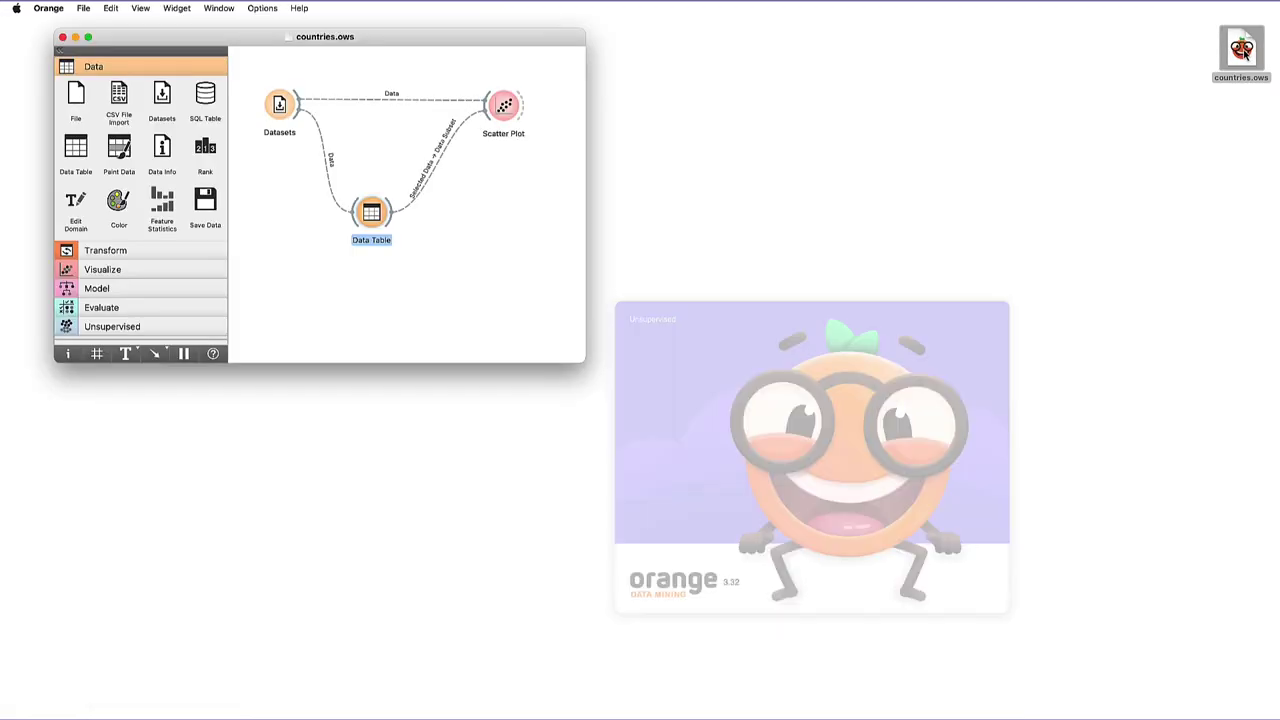
double_click(520, 112)
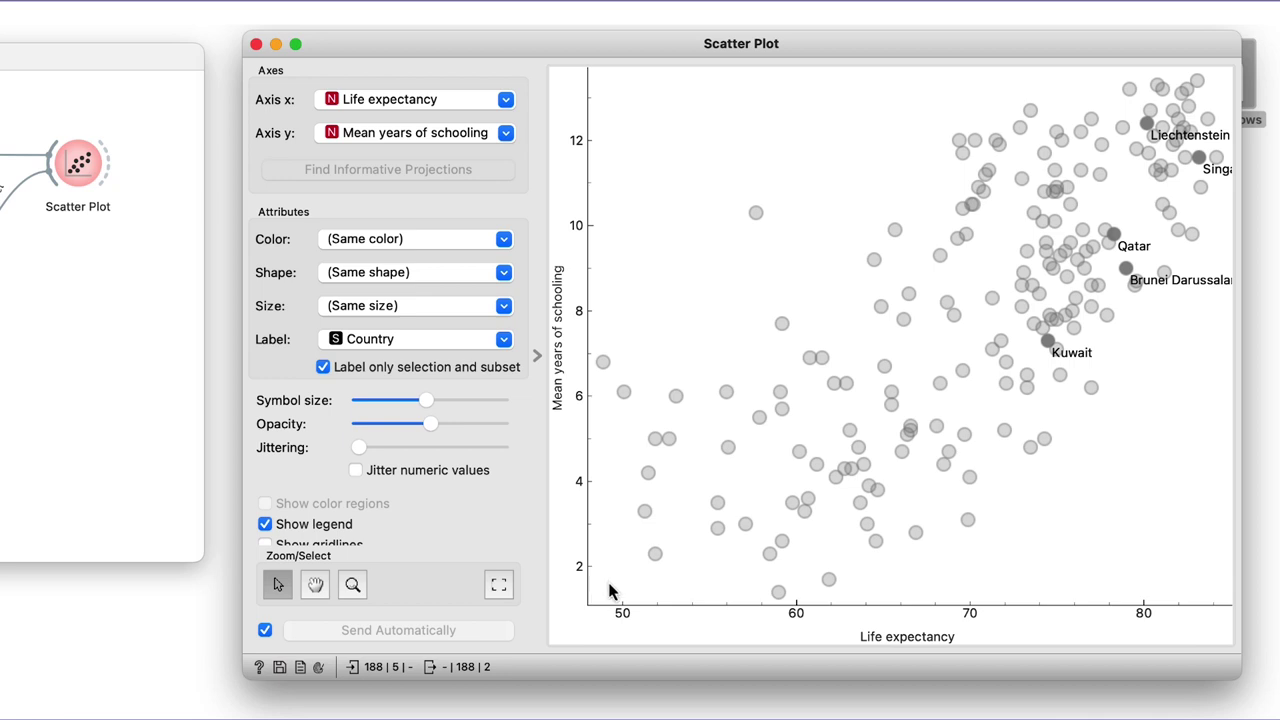
Save the labelled scatter plot to the desktop as countries.pdf, then check it in Preview
click(280, 667)
text(cou)
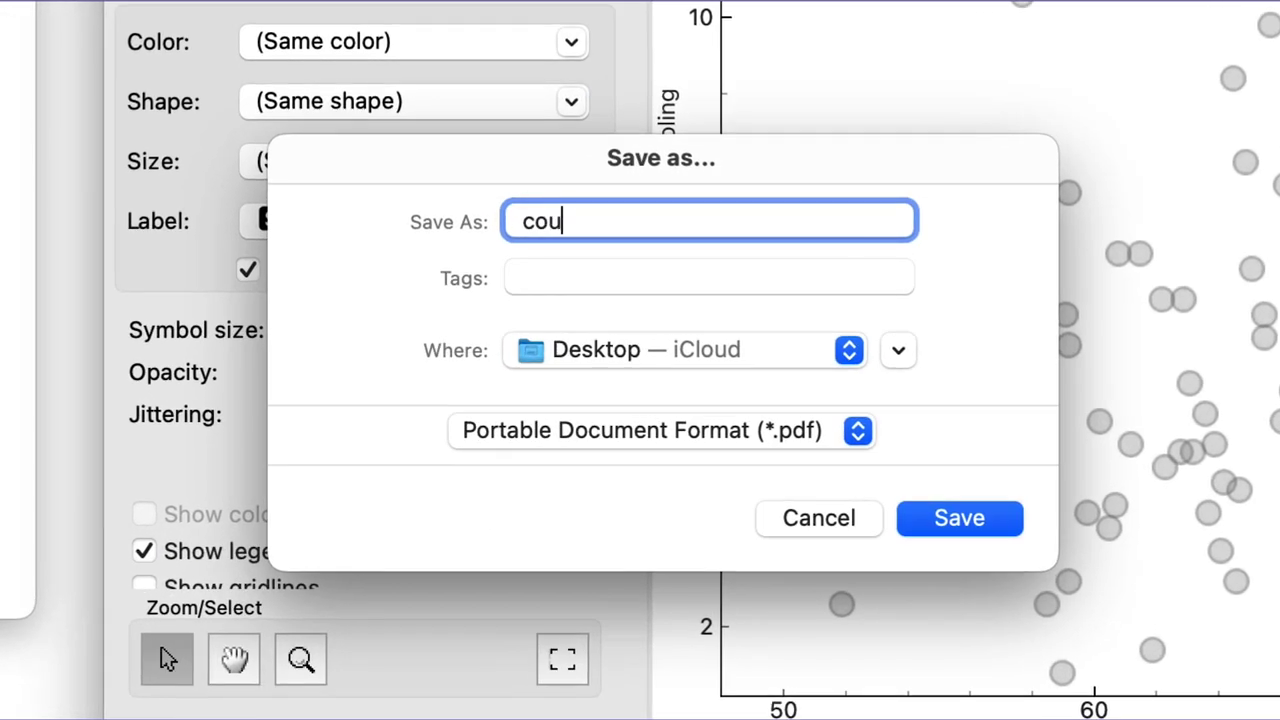
text(ntries)
key(Return)
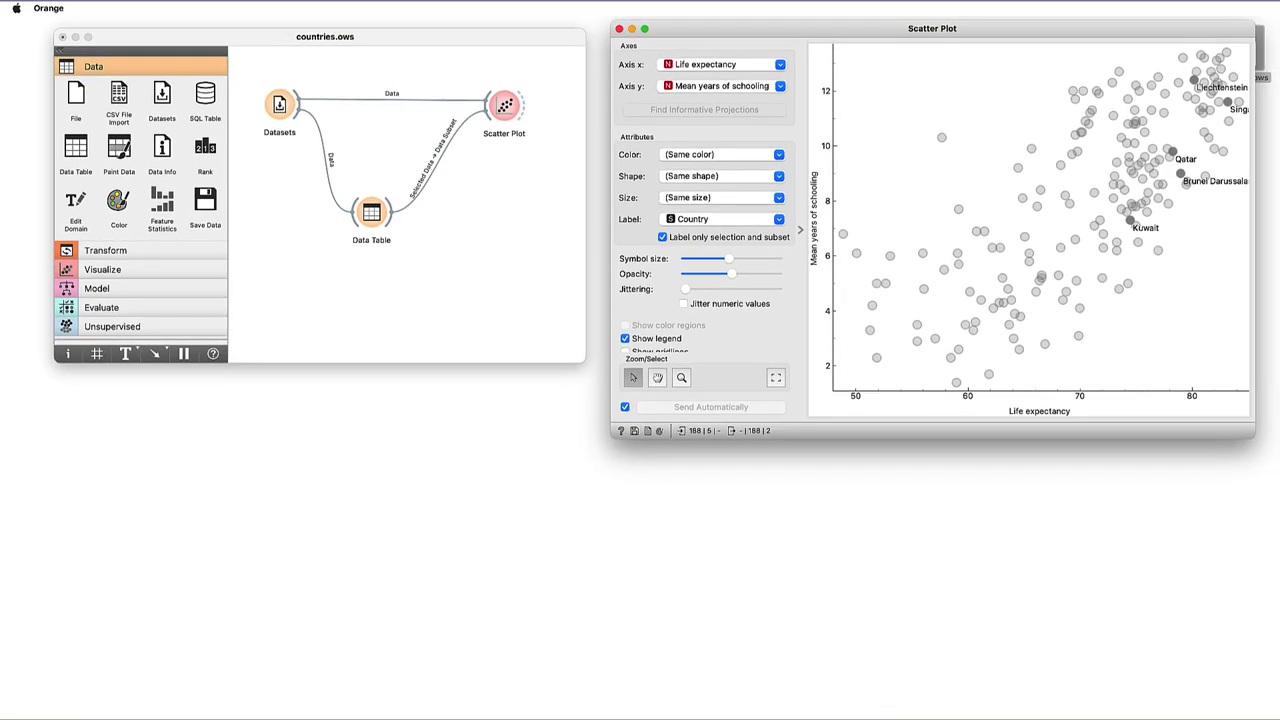
double_click(1243, 487)
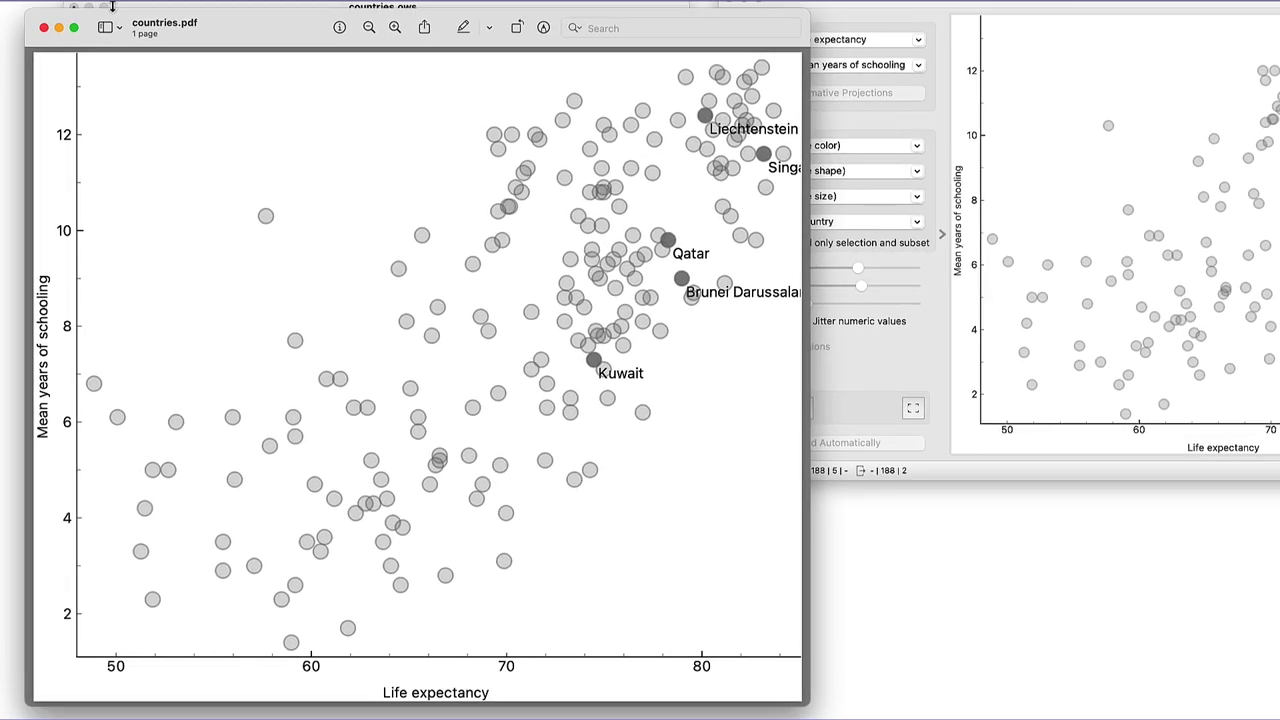
click(45, 30)
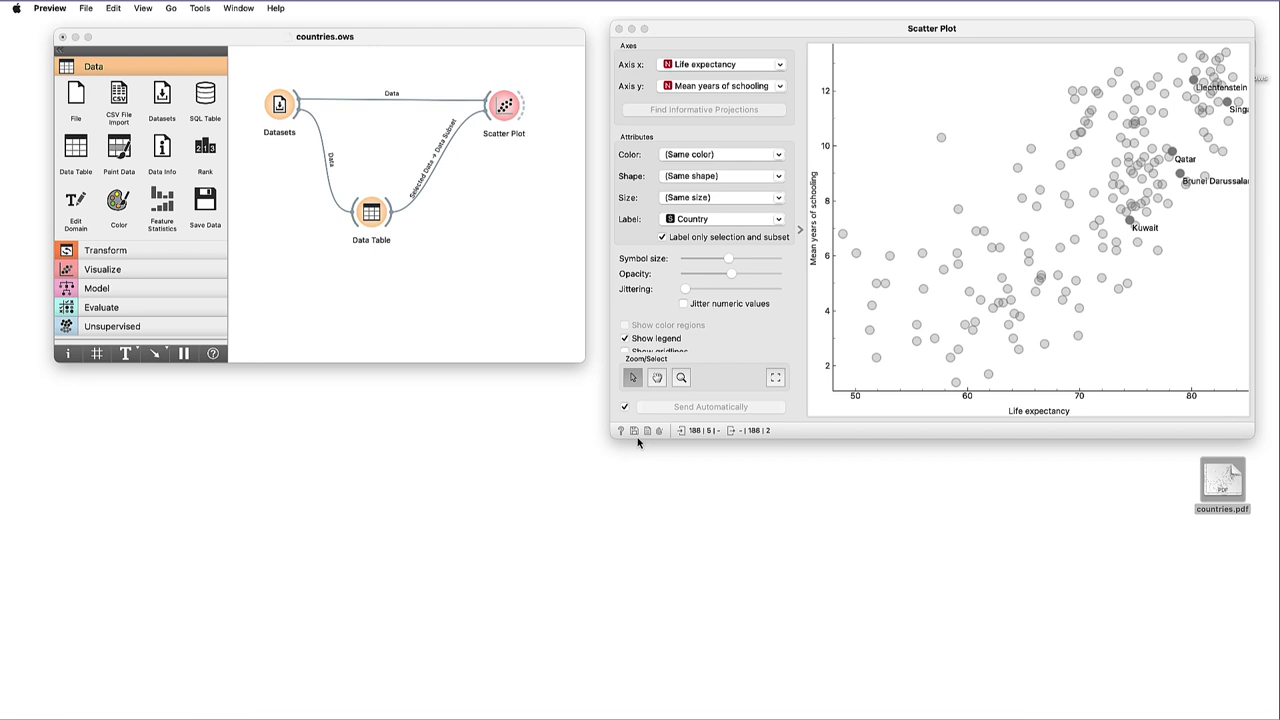
Change the scatter plot's font family to Arial Black in Visual Settings
click(659, 430)
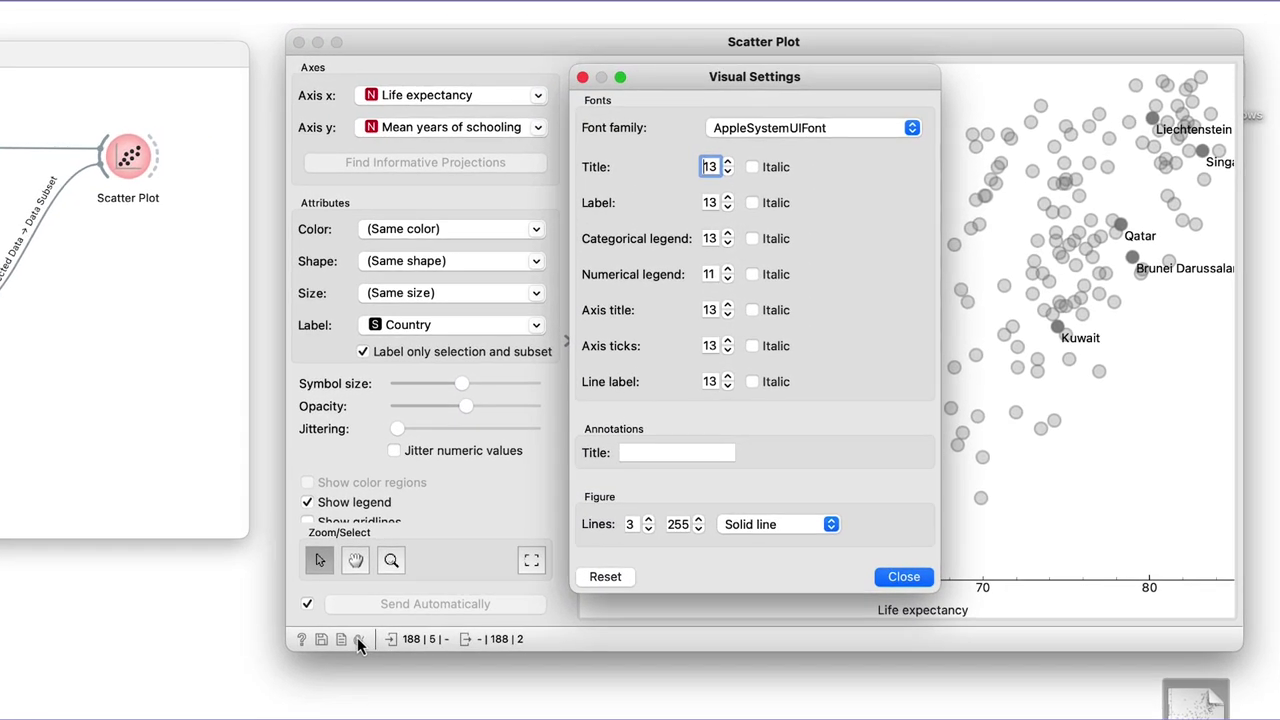
click(911, 128)
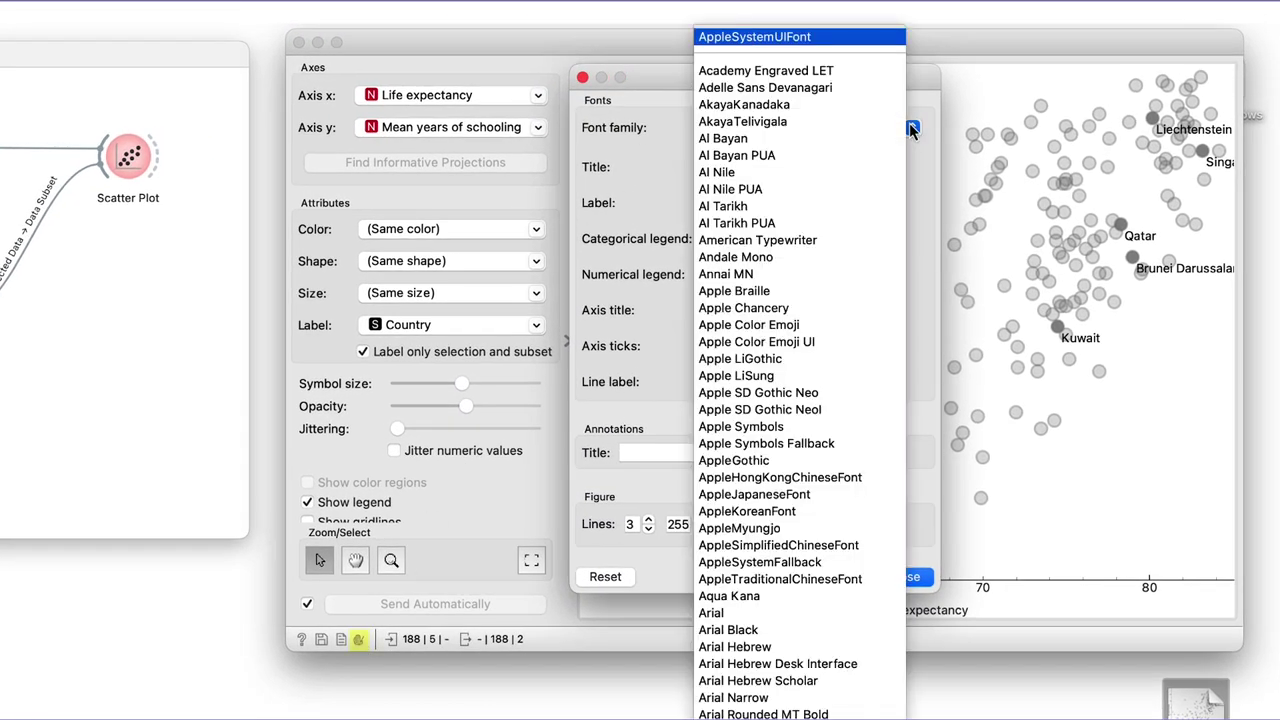
click(765, 631)
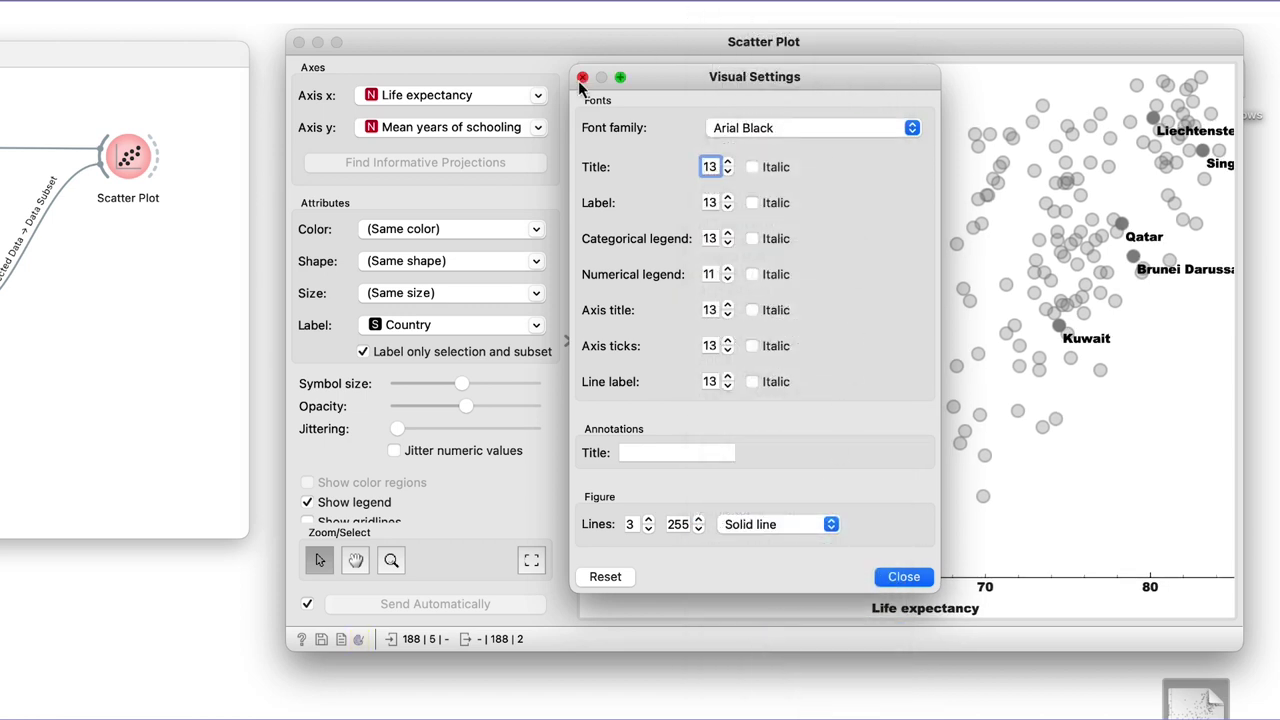
click(582, 77)
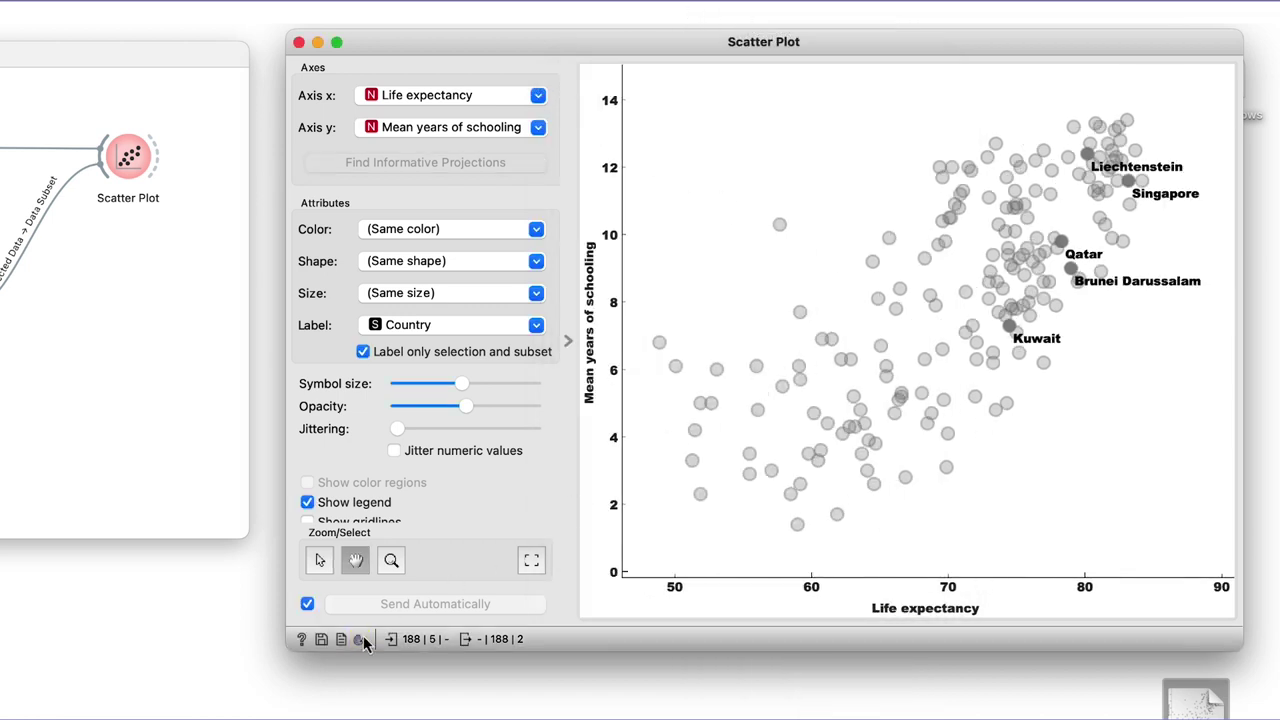
Export the Arial Black plot as countries2.pdf and open it to verify
click(321, 640)
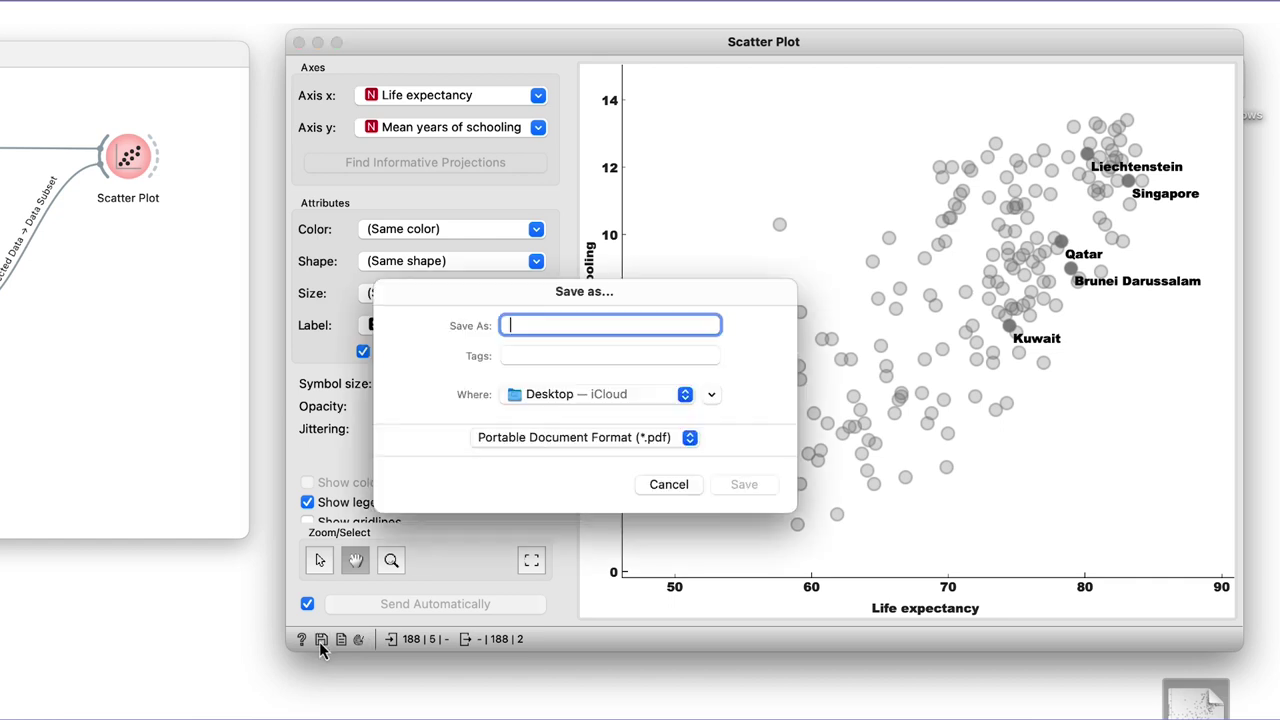
text(coun)
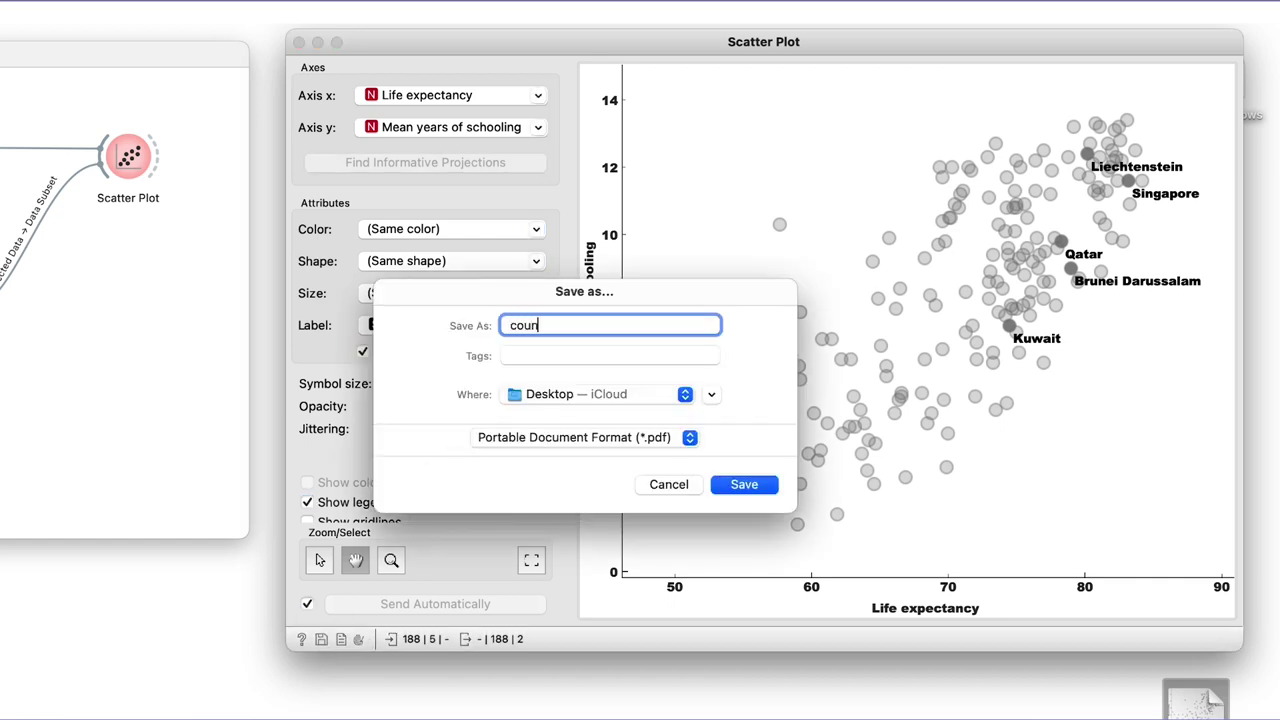
text(tries2)
key(Return)
double_click(1229, 550)
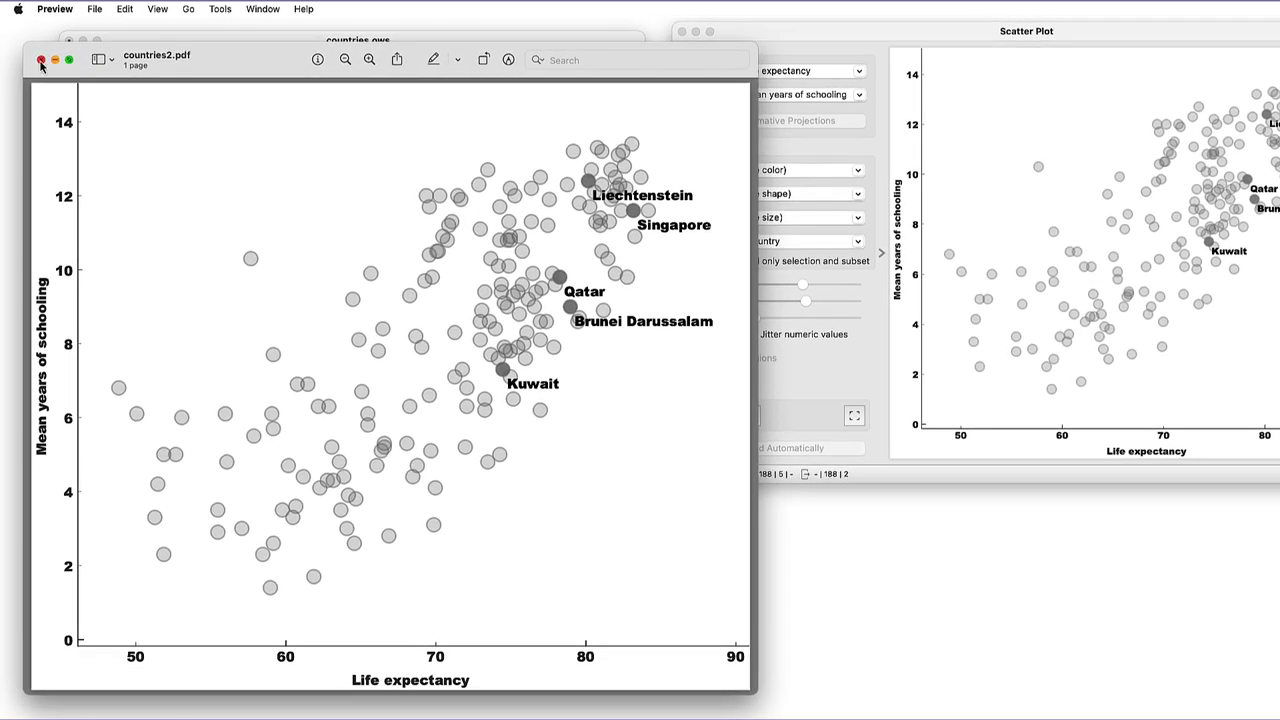